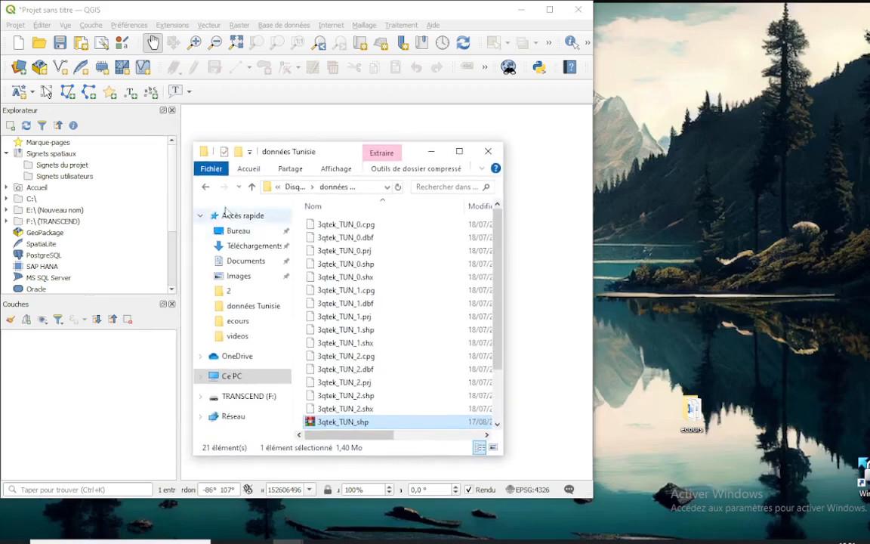
Add 3qtek_TUN_0.shp, 3qtek_TUN_1.shp and 3qtek_TUN_2.shp from the données Tunisie folder as layers, close the folder and maximize QGIS
{"action": "left_click_drag", "start_coordinate": [291, 138], "coordinate": [682, 125]}
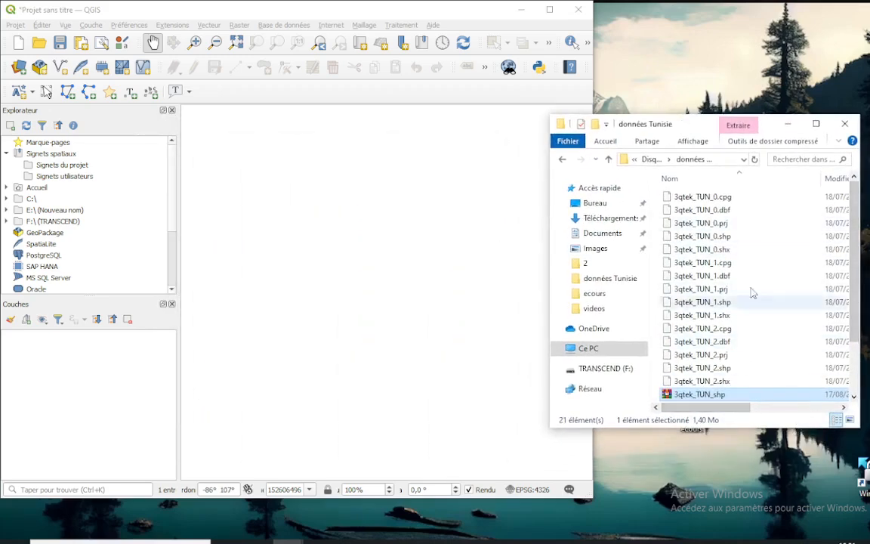
{"action": "left_click", "coordinate": [723, 236]}
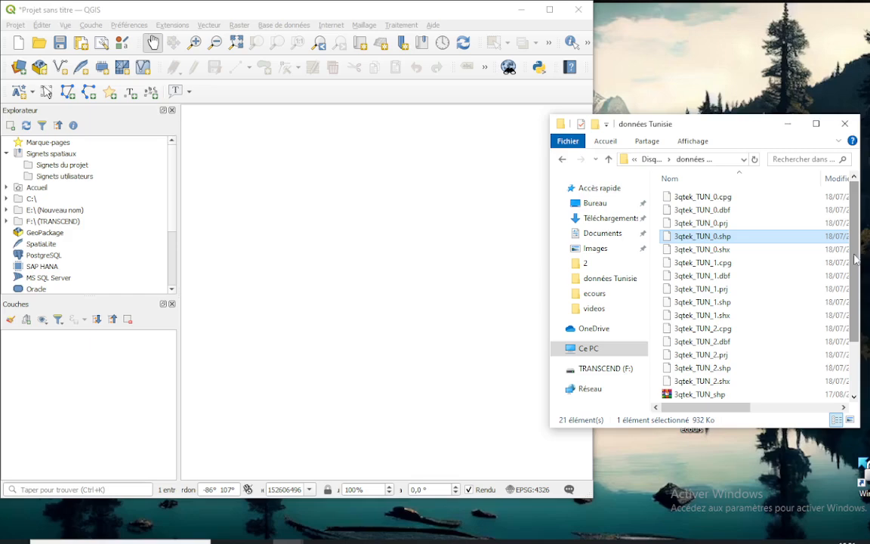
{"action": "left_click_drag", "start_coordinate": [856, 259], "coordinate": [856, 277]}
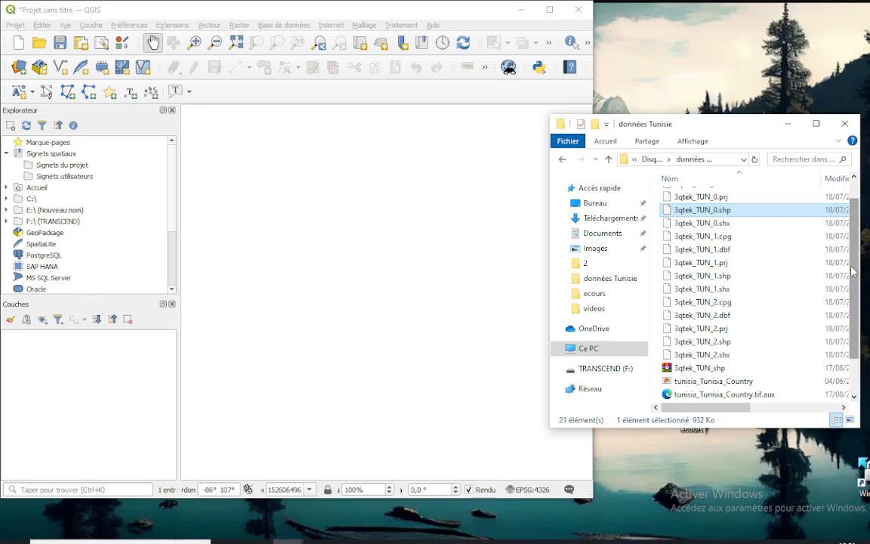
{"action": "left_click_drag", "start_coordinate": [853, 271], "coordinate": [853, 274]}
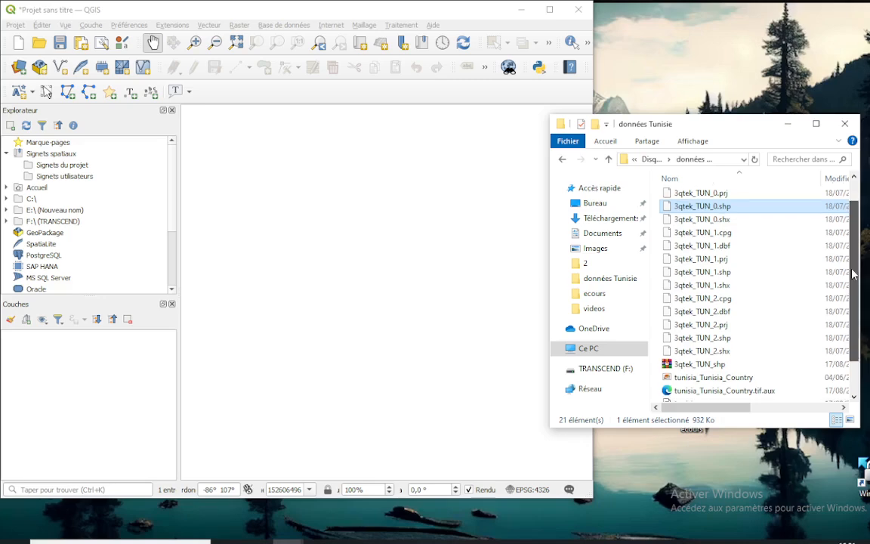
{"action": "left_click", "coordinate": [698, 272], "text": "ctrl"}
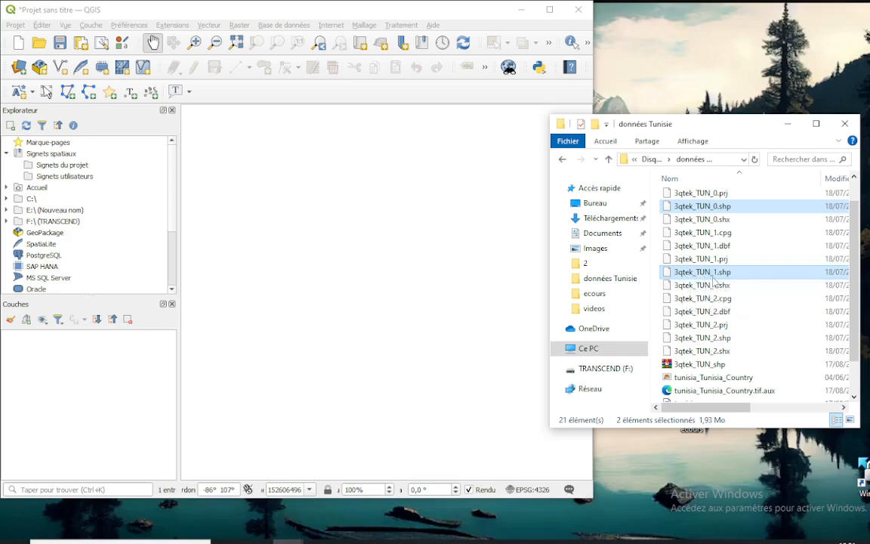
{"action": "scroll", "coordinate": [856, 302], "scroll_direction": "down", "scroll_amount": 1}
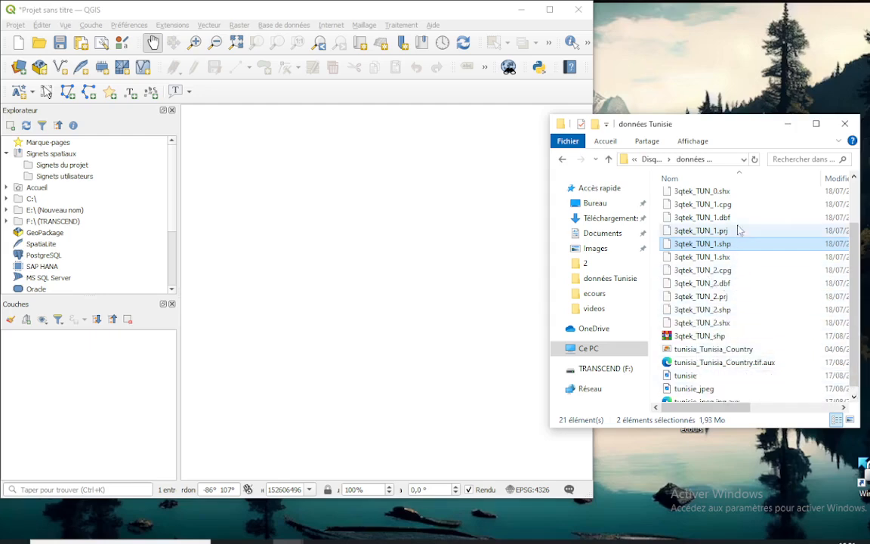
{"action": "left_click", "coordinate": [700, 310], "text": "ctrl"}
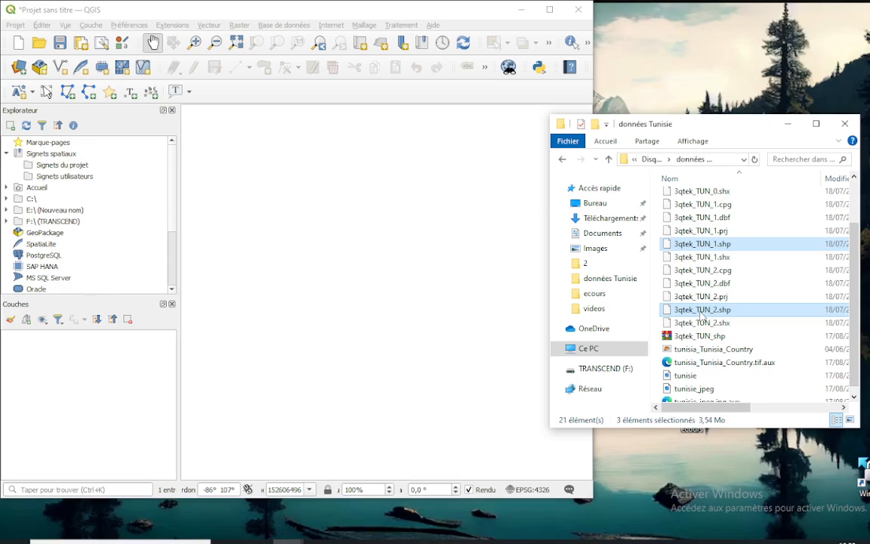
{"action": "left_click_drag", "start_coordinate": [702, 316], "coordinate": [65, 401]}
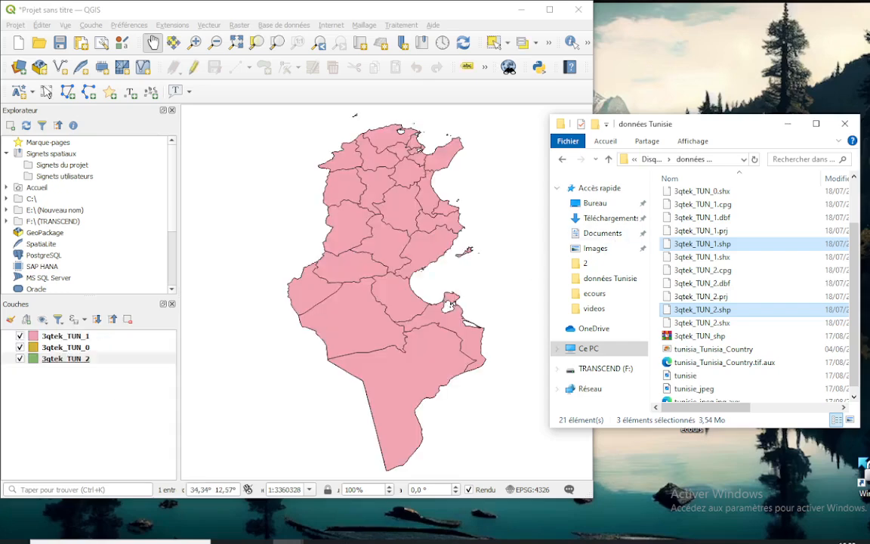
{"action": "left_click", "coordinate": [844, 124]}
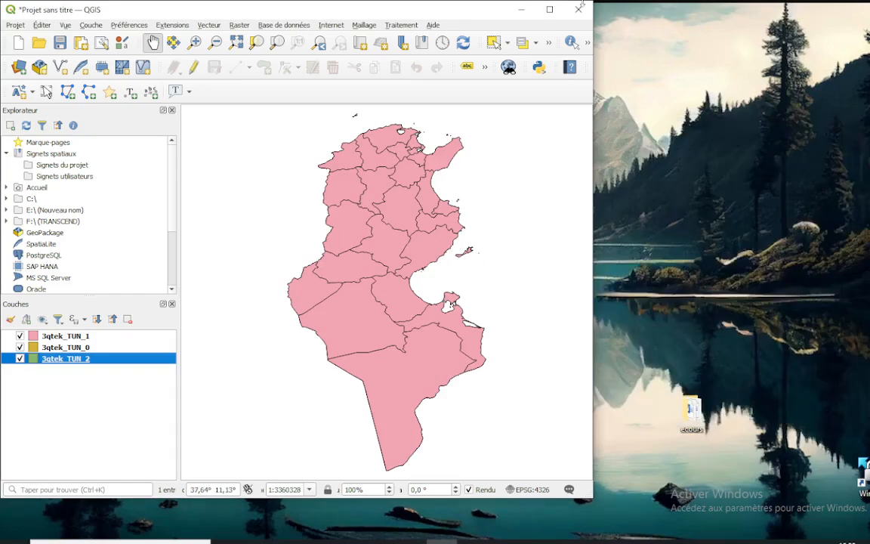
{"action": "left_click", "coordinate": [549, 9]}
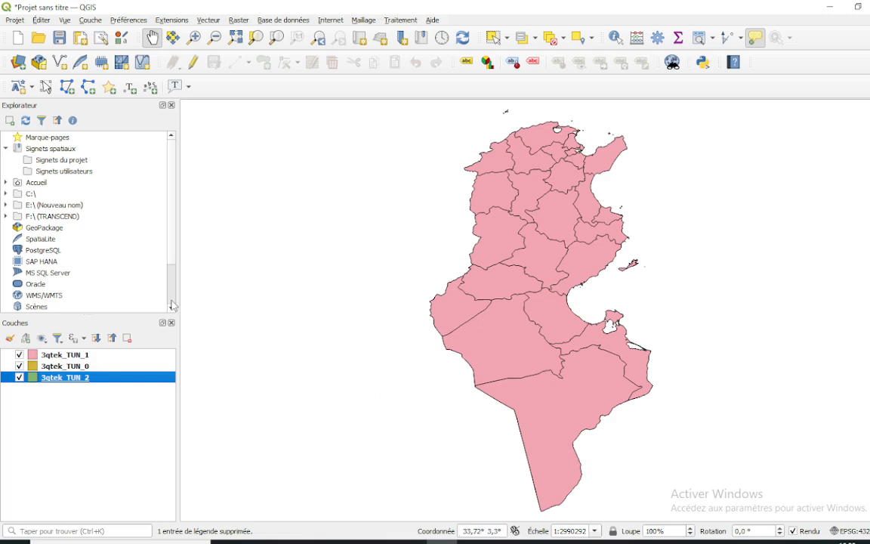
Open the attribute table of the 3qtek_TUN_1 layer and examine its first governorate records
{"action": "left_click", "coordinate": [97, 355]}
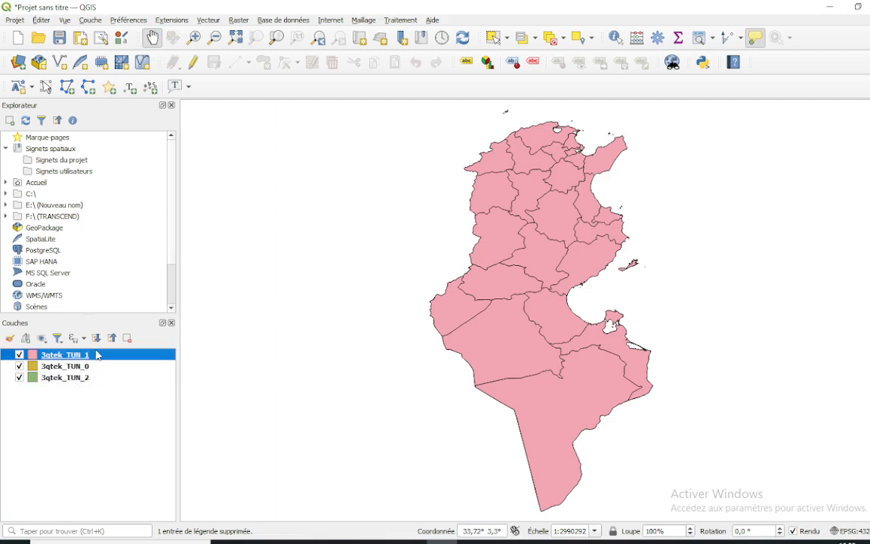
{"action": "right_click", "coordinate": [56, 358]}
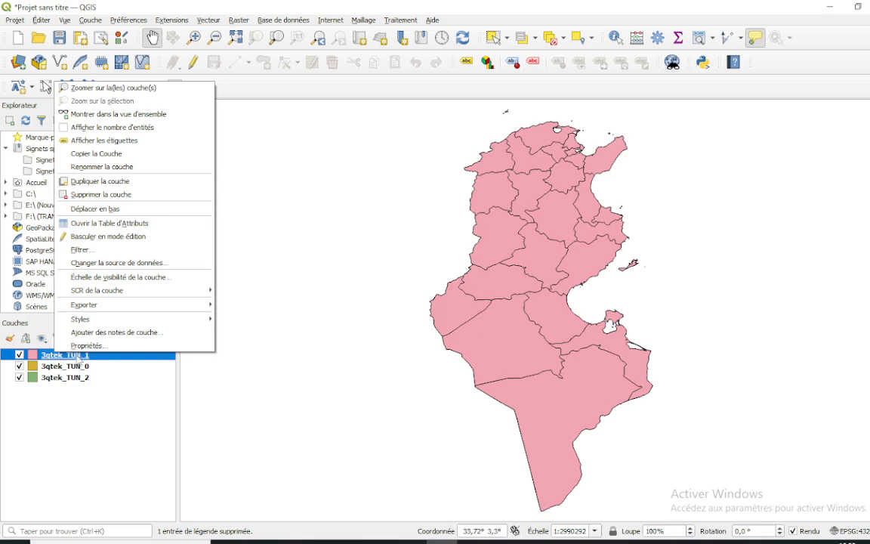
{"action": "left_click", "coordinate": [117, 224]}
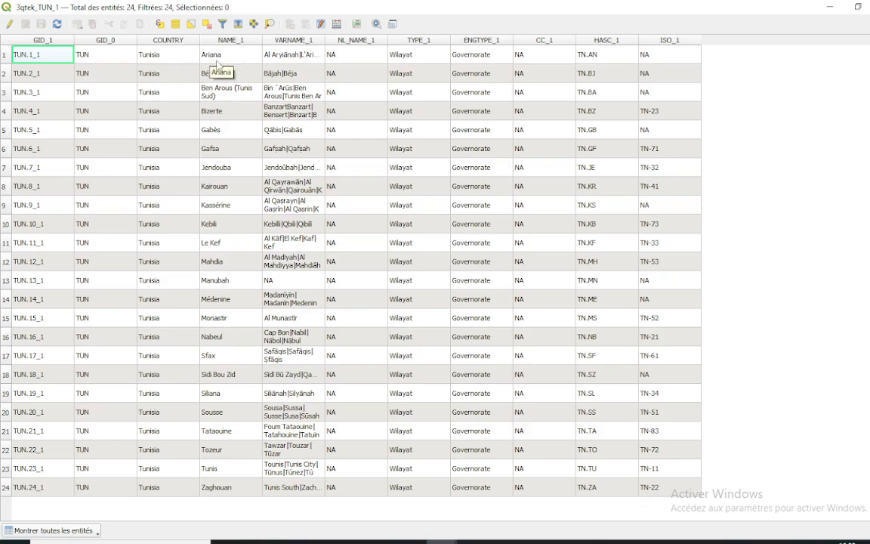
{"action": "left_click", "coordinate": [55, 76]}
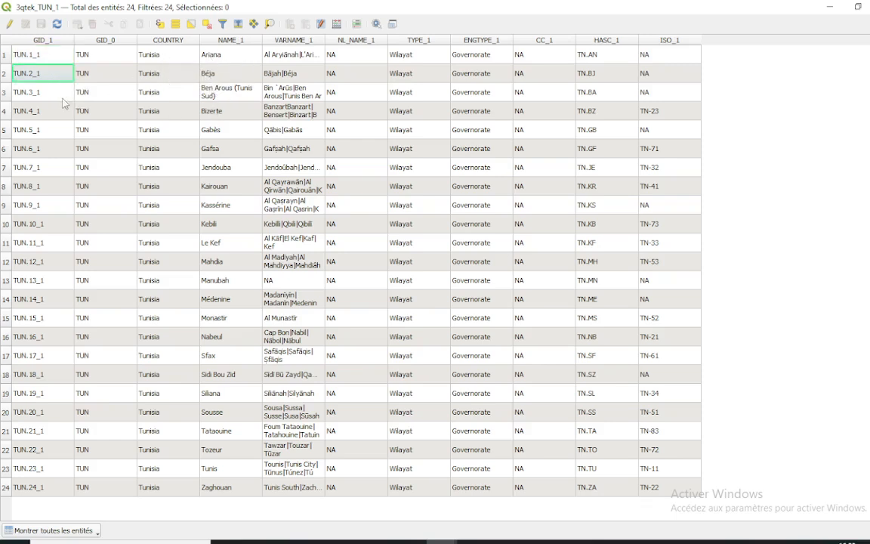
{"action": "left_click", "coordinate": [58, 96]}
{"action": "left_click", "coordinate": [202, 88]}
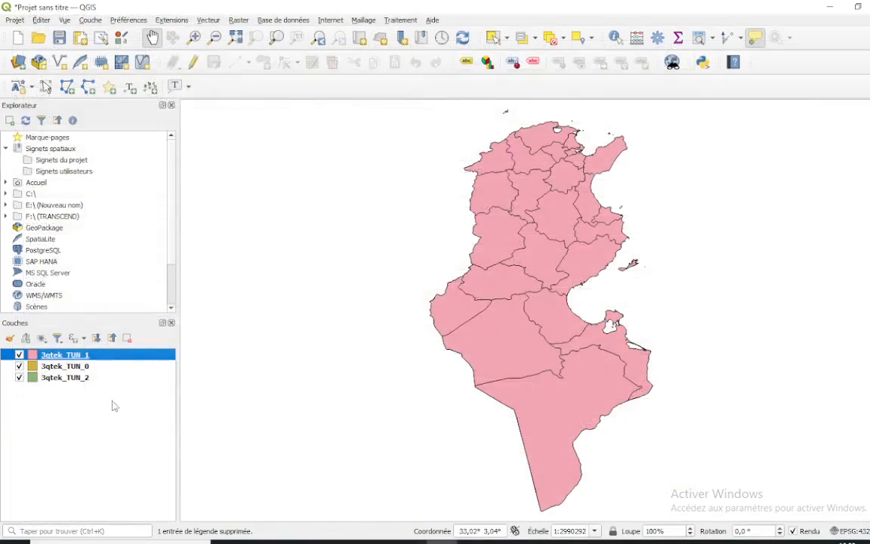
Hide the 3qtek_TUN_1 and 3qtek_TUN_2 layers and view the attribute table of 3qtek_TUN_0
{"action": "left_click", "coordinate": [61, 379]}
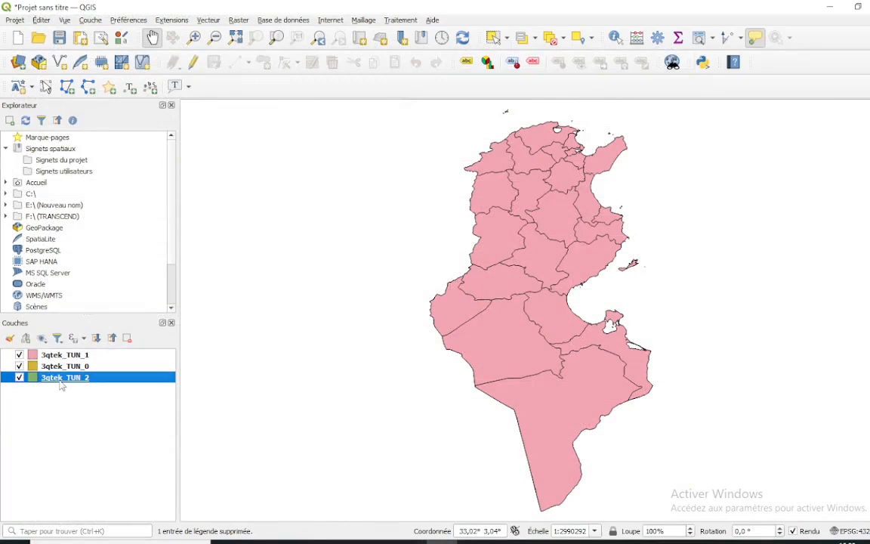
{"action": "left_click", "coordinate": [68, 367]}
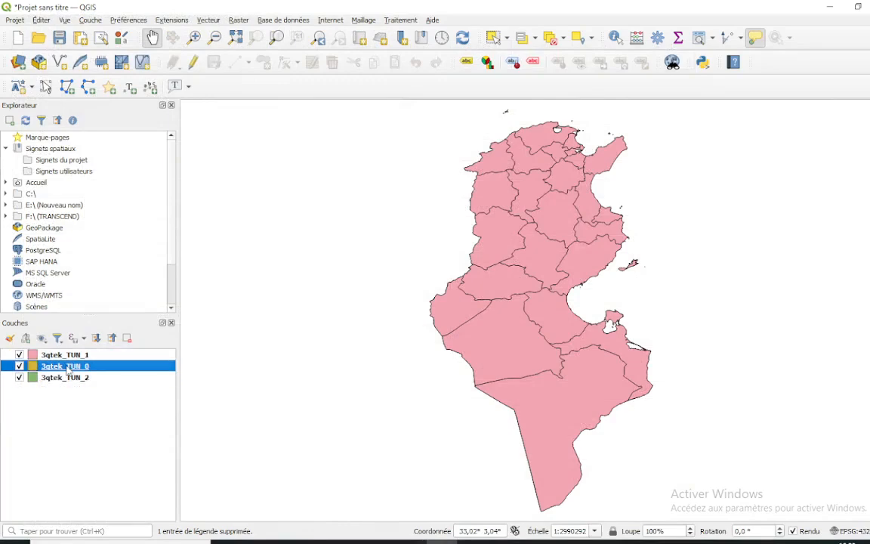
{"action": "left_click", "coordinate": [20, 354]}
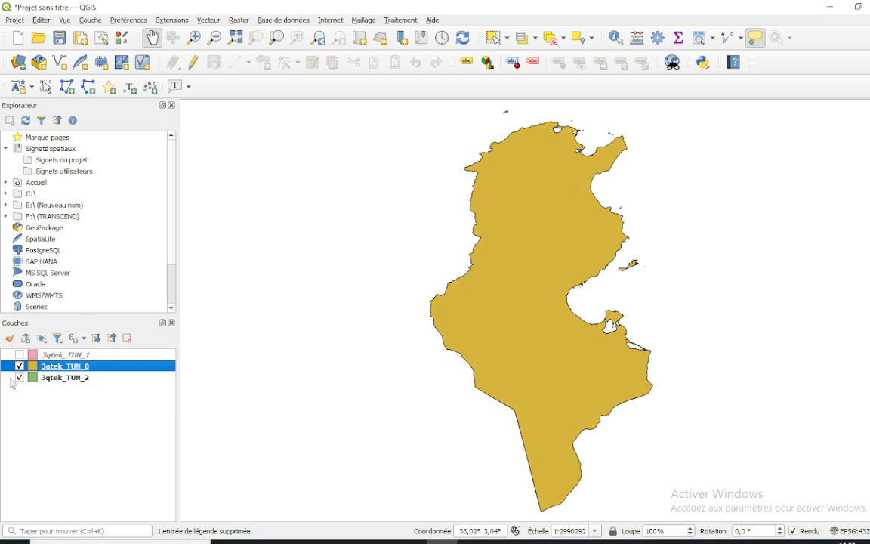
{"action": "left_click", "coordinate": [19, 377]}
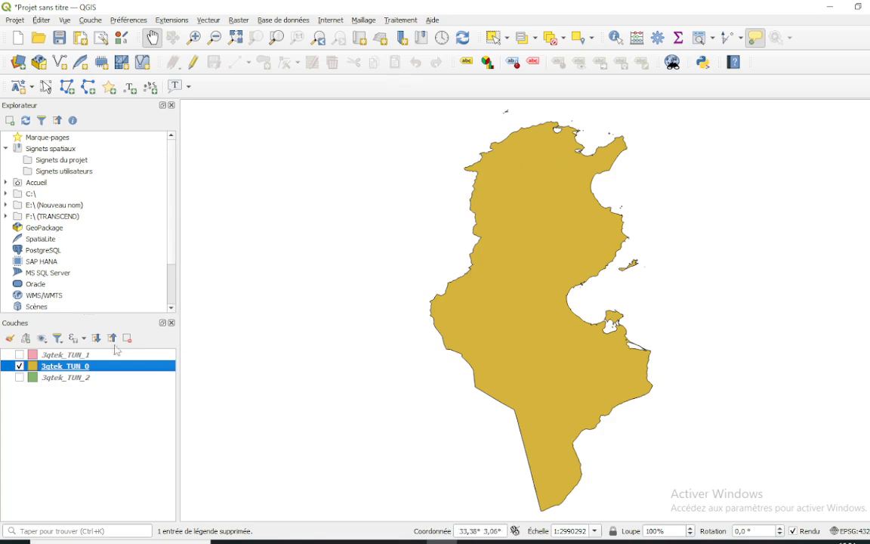
{"action": "right_click", "coordinate": [53, 370]}
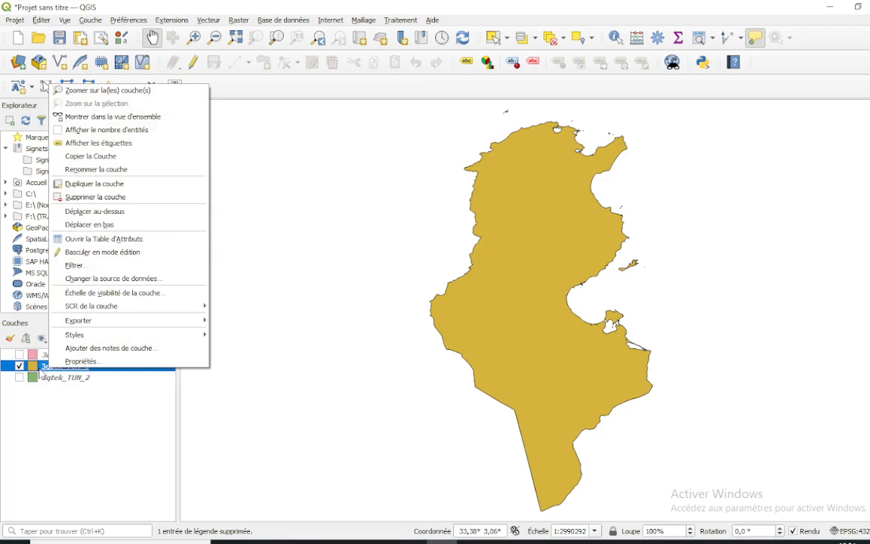
{"action": "left_click", "coordinate": [113, 241]}
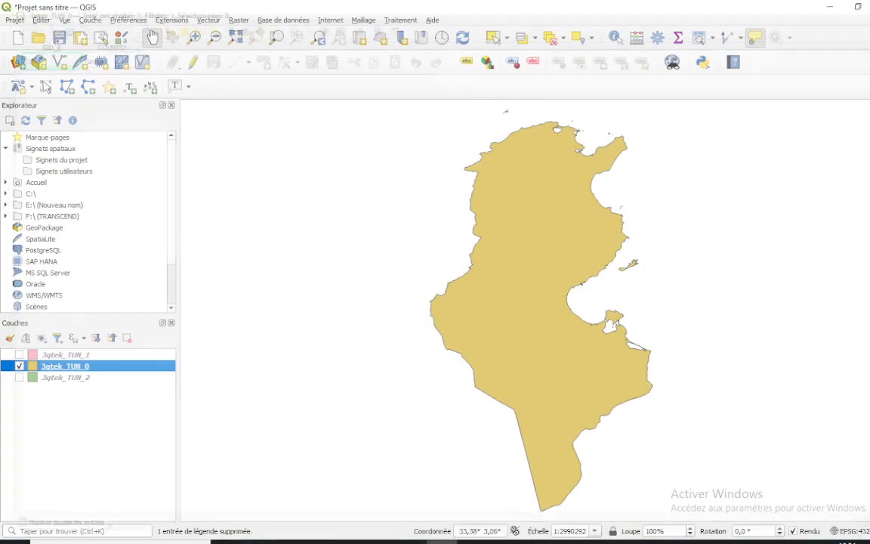
Switch the map display so that only the 3qtek_TUN_2 layer is shown, with 3qtek_TUN_1 and 3qtek_TUN_0 hidden
{"action": "left_click", "coordinate": [20, 354]}
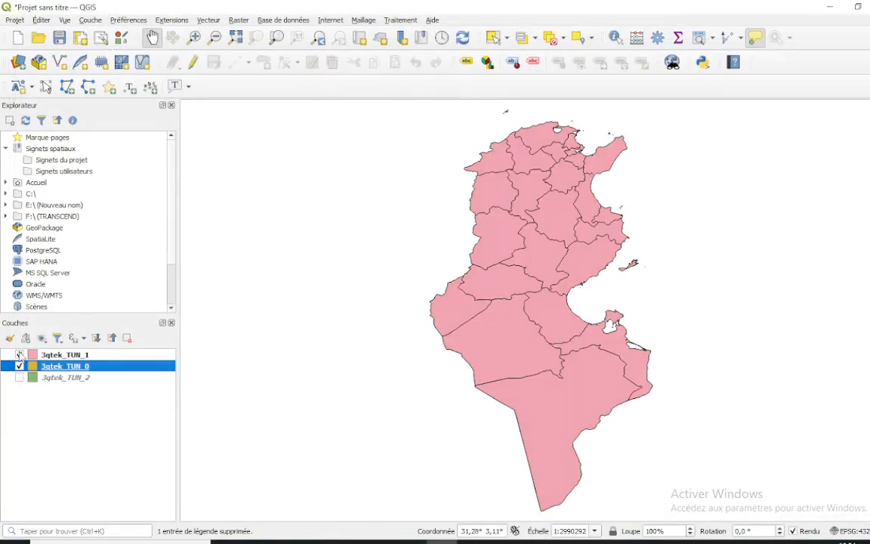
{"action": "left_click", "coordinate": [20, 366]}
{"action": "left_click", "coordinate": [20, 354]}
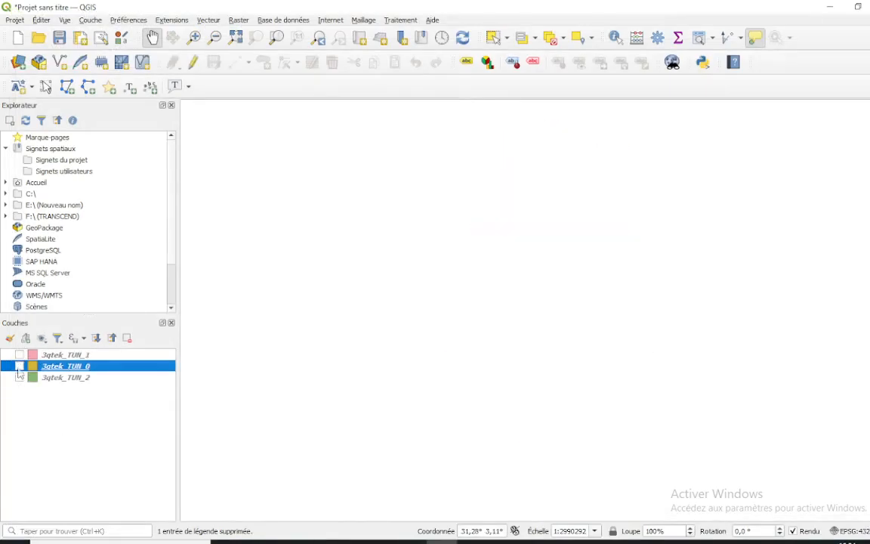
{"action": "left_click", "coordinate": [20, 377]}
{"action": "left_click", "coordinate": [20, 378]}
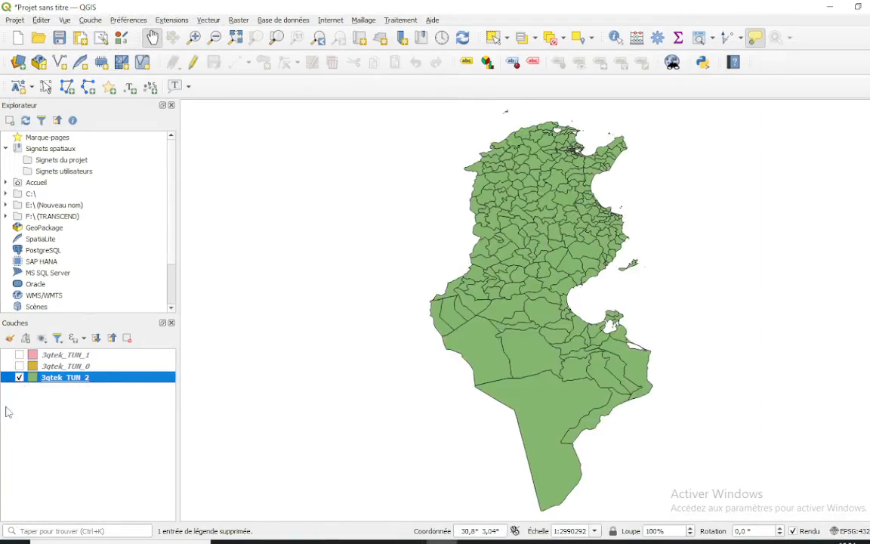
Open the attribute table of 3qtek_TUN_2 and go through the NAME_2 delegation names of the Ariana governorate
{"action": "right_click", "coordinate": [71, 381]}
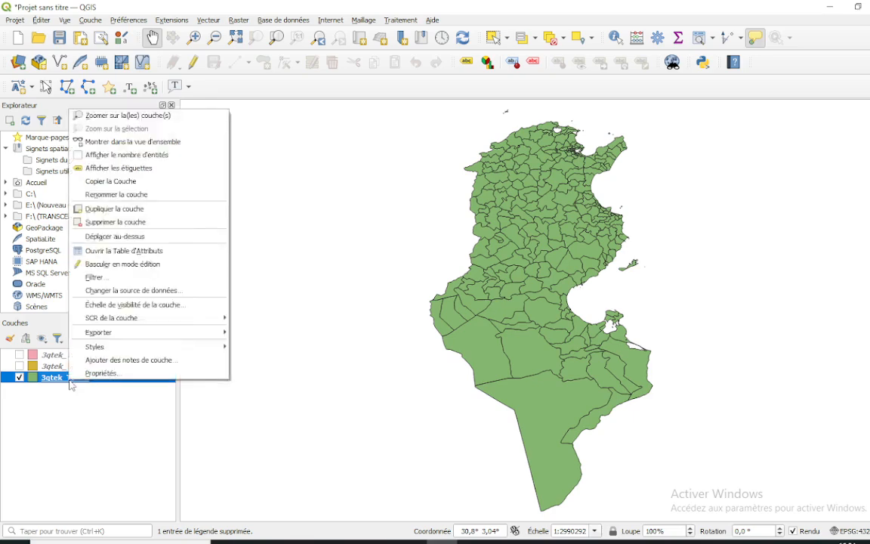
{"action": "left_click", "coordinate": [107, 254]}
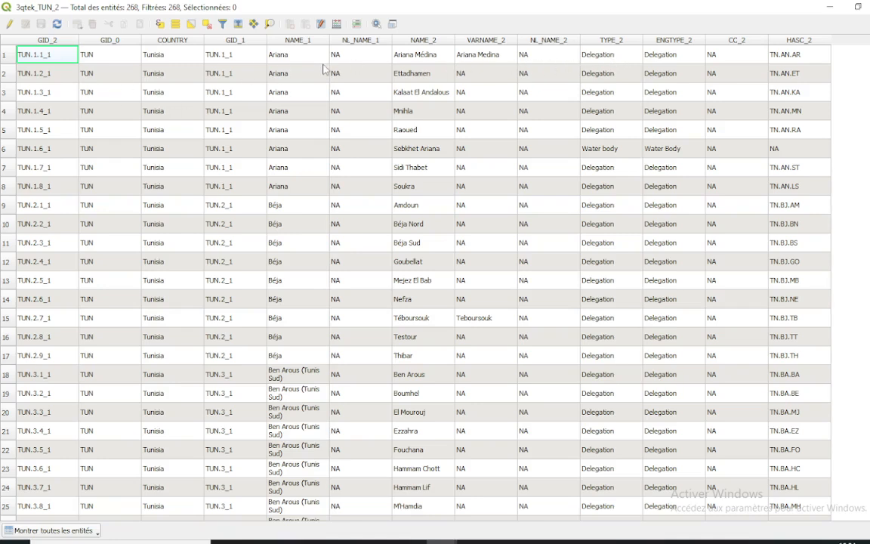
{"action": "left_click", "coordinate": [422, 59]}
{"action": "left_click", "coordinate": [422, 70]}
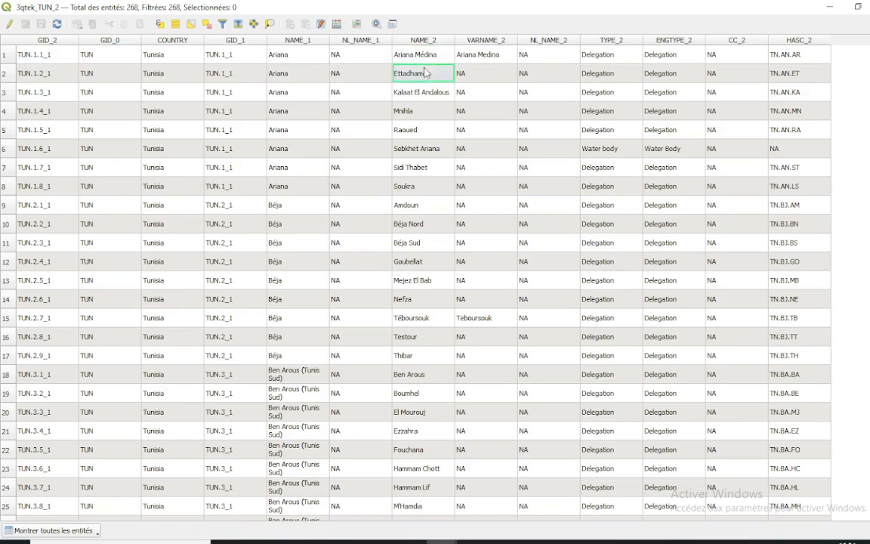
{"action": "left_click", "coordinate": [413, 95]}
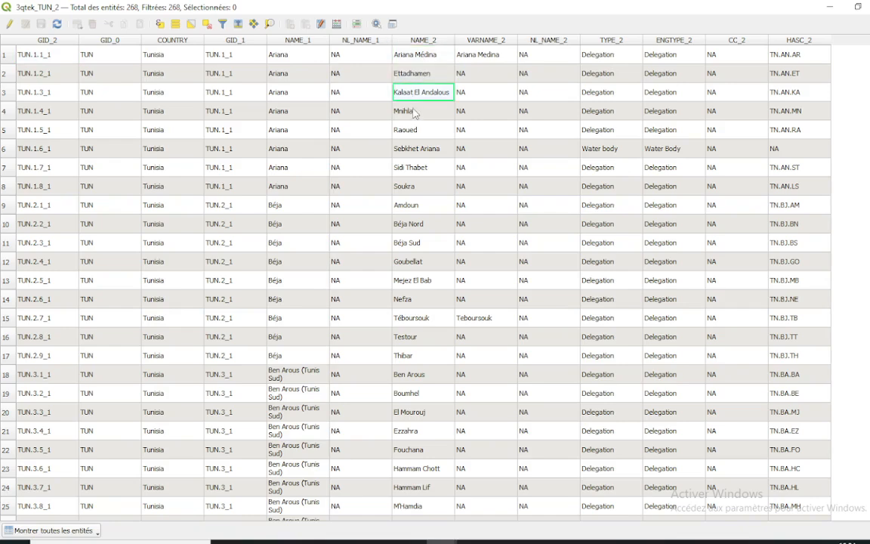
{"action": "left_click", "coordinate": [412, 113]}
{"action": "left_click", "coordinate": [410, 130]}
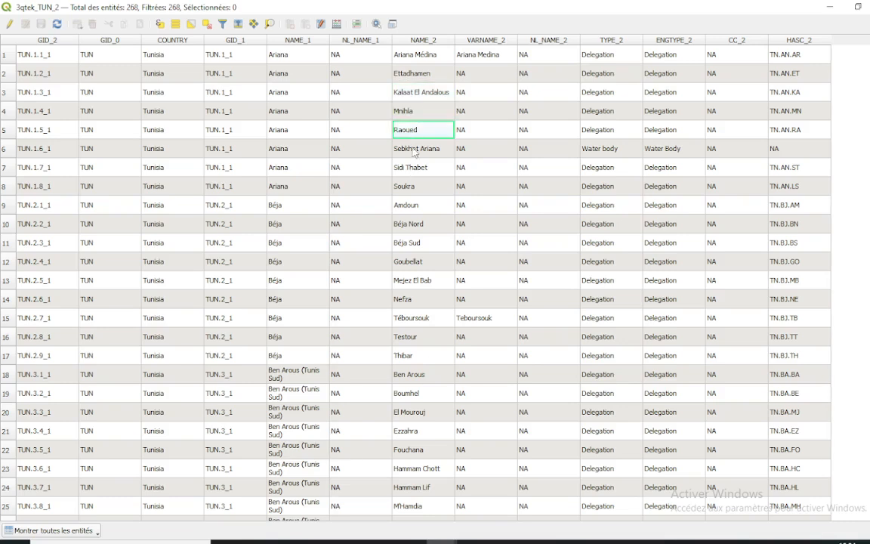
{"action": "left_click", "coordinate": [414, 151]}
{"action": "left_click", "coordinate": [410, 170]}
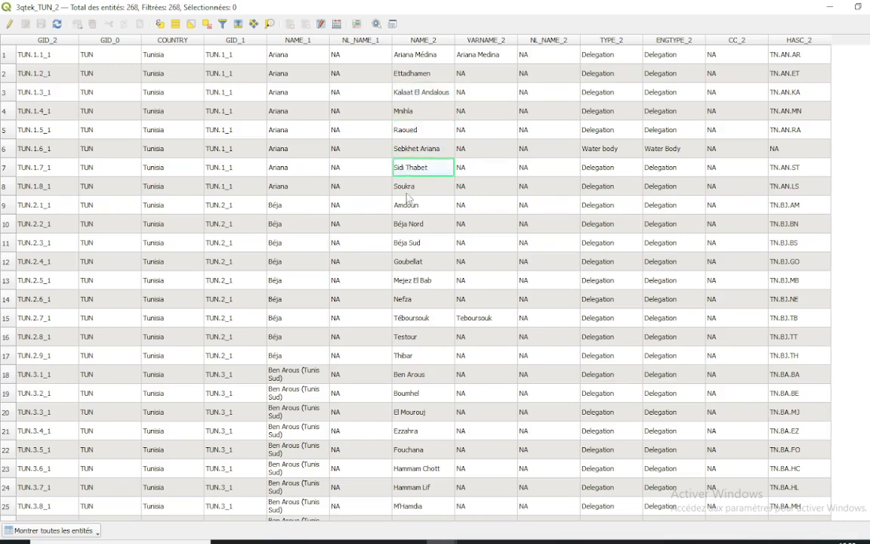
{"action": "key", "text": "Down"}
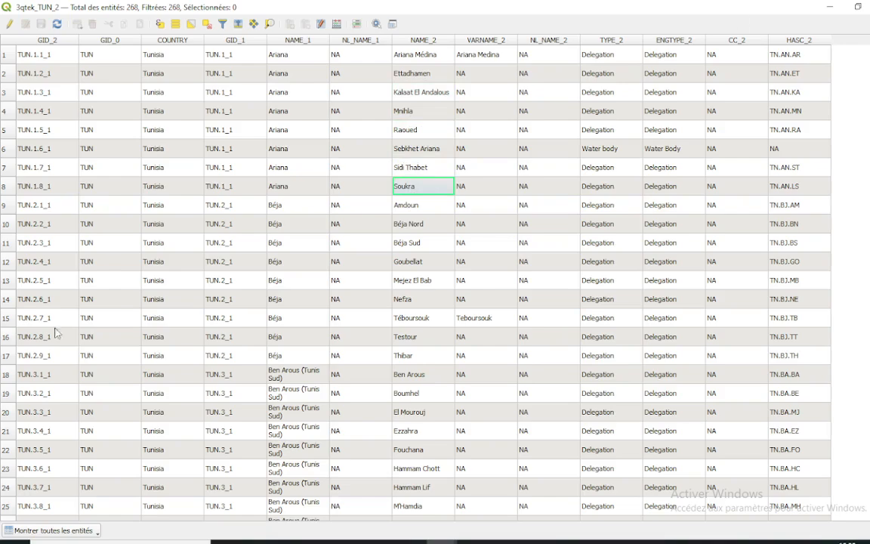
Browse further down the 3qtek_TUN_2 attribute table to examine the delegations of the other governorates
{"action": "scroll", "coordinate": [87, 310], "scroll_direction": "down", "scroll_amount": 15}
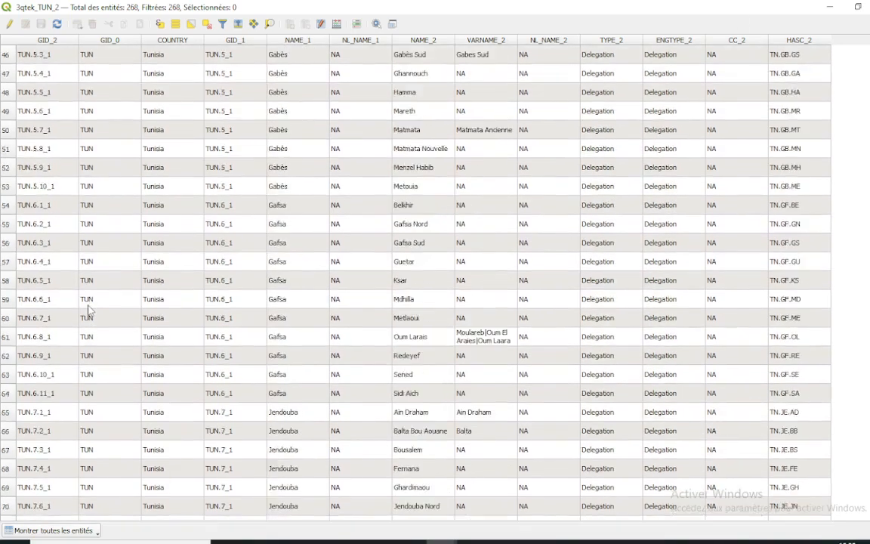
{"action": "scroll", "coordinate": [87, 310], "scroll_direction": "down", "scroll_amount": 14}
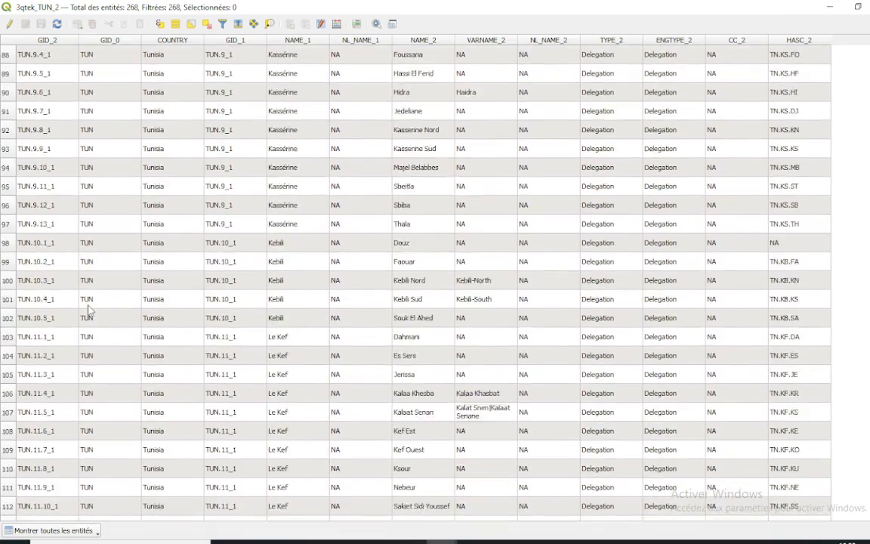
{"action": "scroll", "coordinate": [87, 310], "scroll_direction": "down", "scroll_amount": 20}
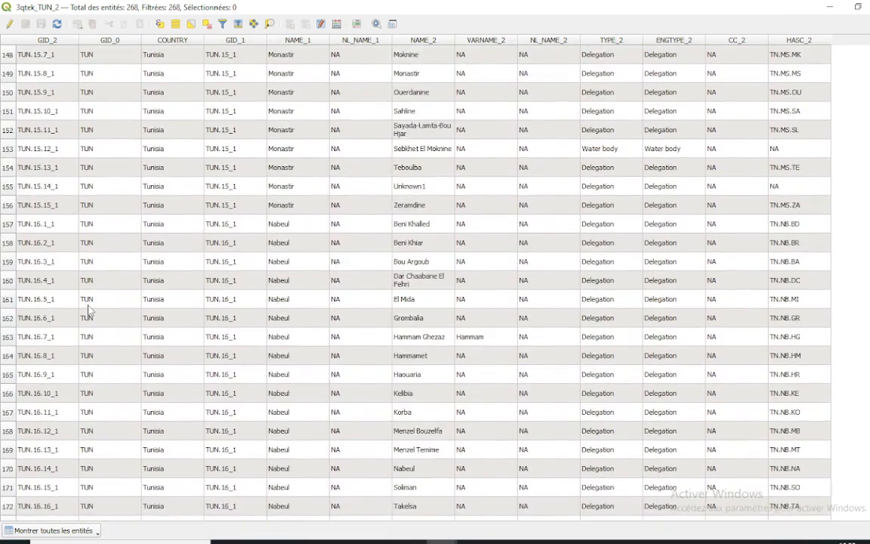
{"action": "scroll", "coordinate": [88, 310], "scroll_direction": "down", "scroll_amount": 5}
{"action": "scroll", "coordinate": [89, 310], "scroll_direction": "up", "scroll_amount": 2}
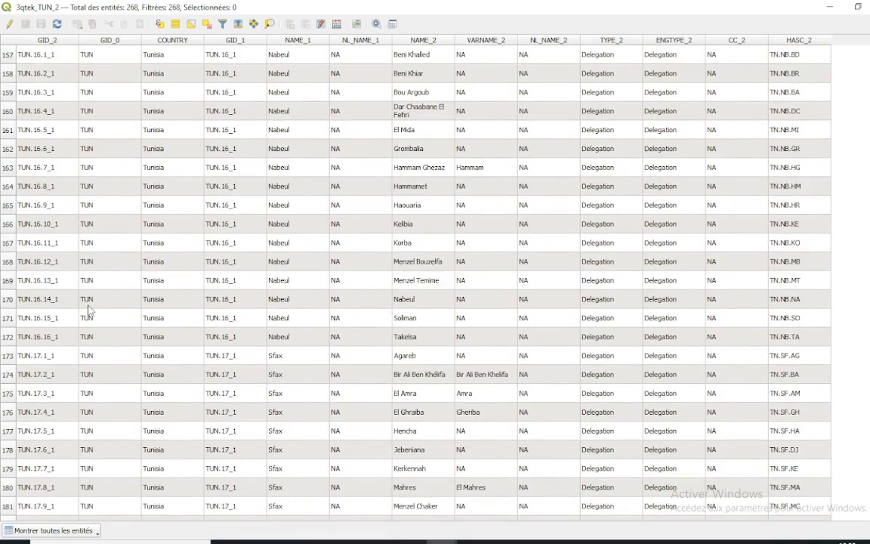
Close the 3qtek_TUN_2 attribute table and select a western Kebili delegation and the large southern Tataouine delegation on the map, one at a time
{"action": "scroll", "coordinate": [88, 310], "scroll_direction": "down", "scroll_amount": 2}
{"action": "left_click", "coordinate": [869, 7]}
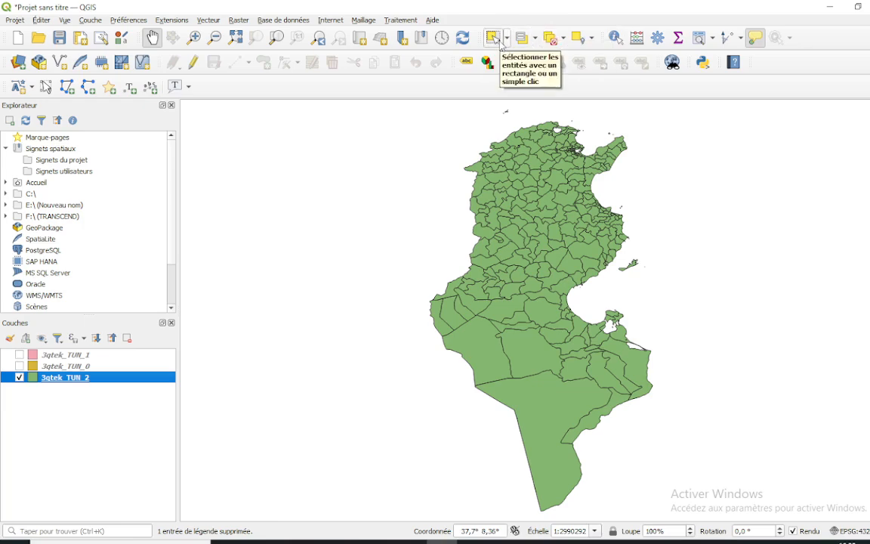
{"action": "left_click", "coordinate": [495, 42]}
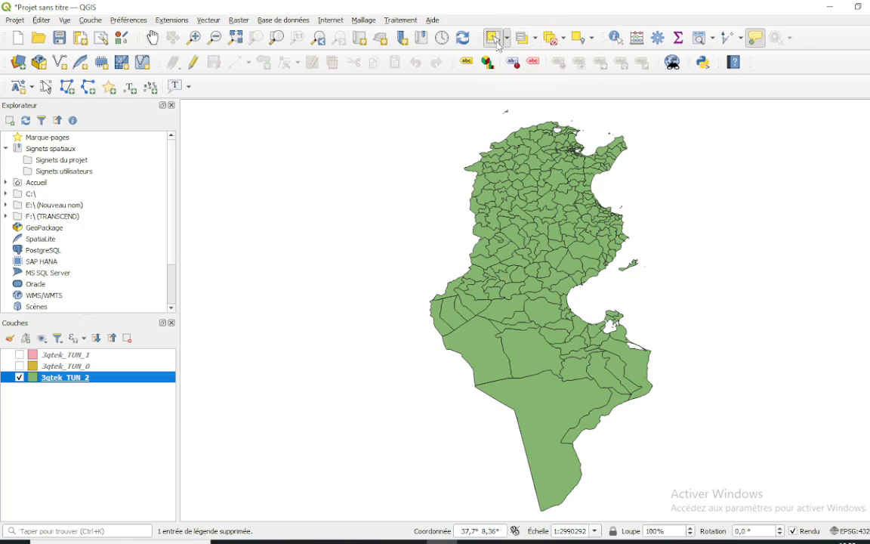
{"action": "left_click", "coordinate": [480, 349]}
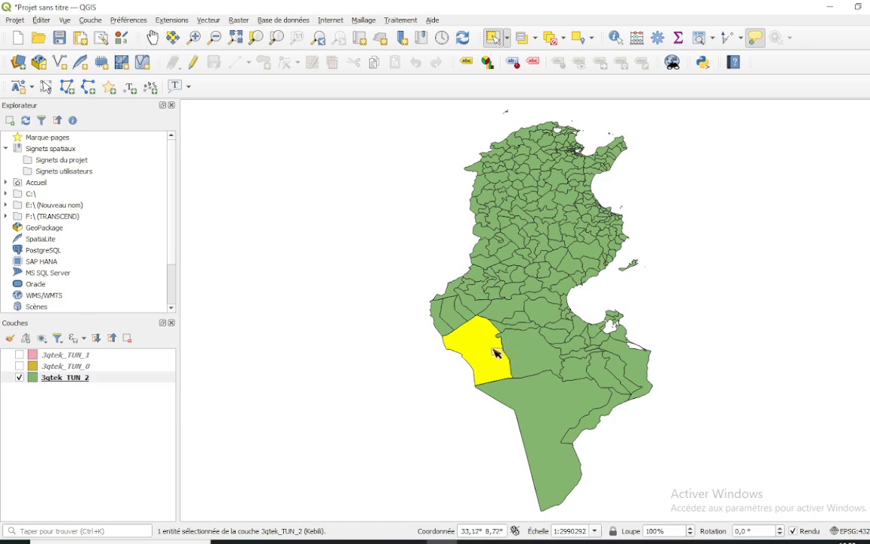
{"action": "left_click", "coordinate": [543, 408]}
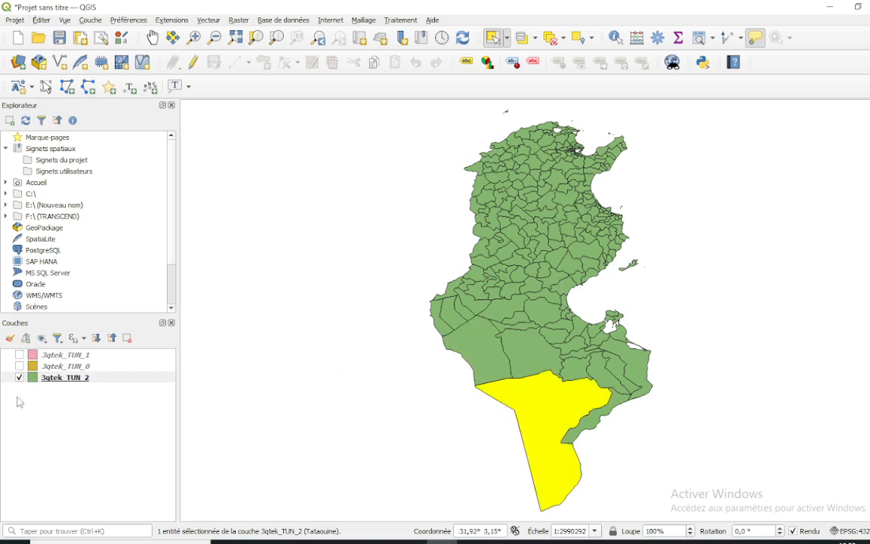
Select further single delegations of 3qtek_TUN_2 on the map, including ones in Sidi Bou Zid, Kebili, Tozeur, Kairouan and the southeast
{"action": "left_click", "coordinate": [544, 270]}
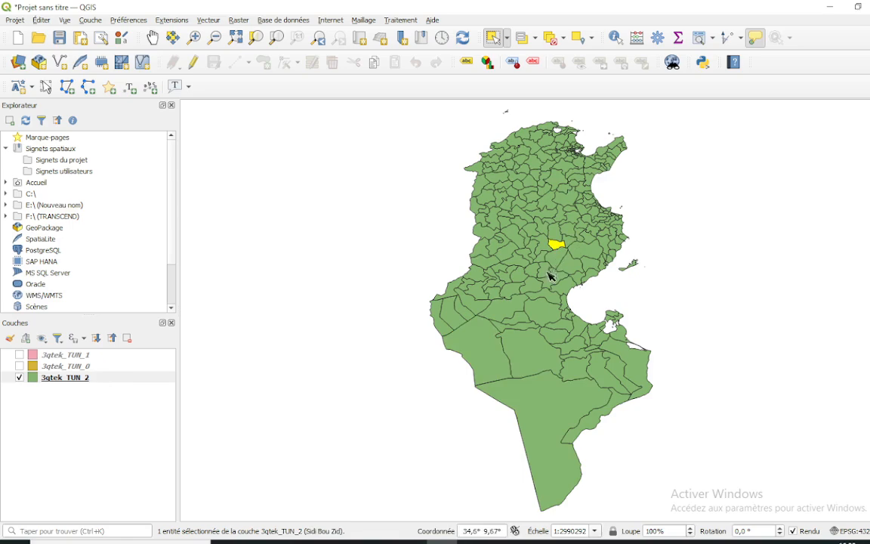
{"action": "left_click", "coordinate": [478, 336]}
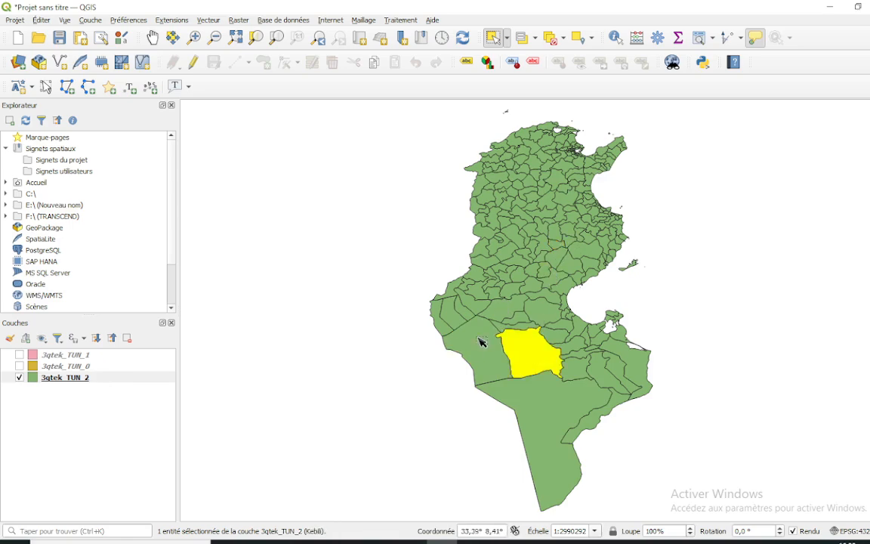
{"action": "left_click", "coordinate": [482, 311]}
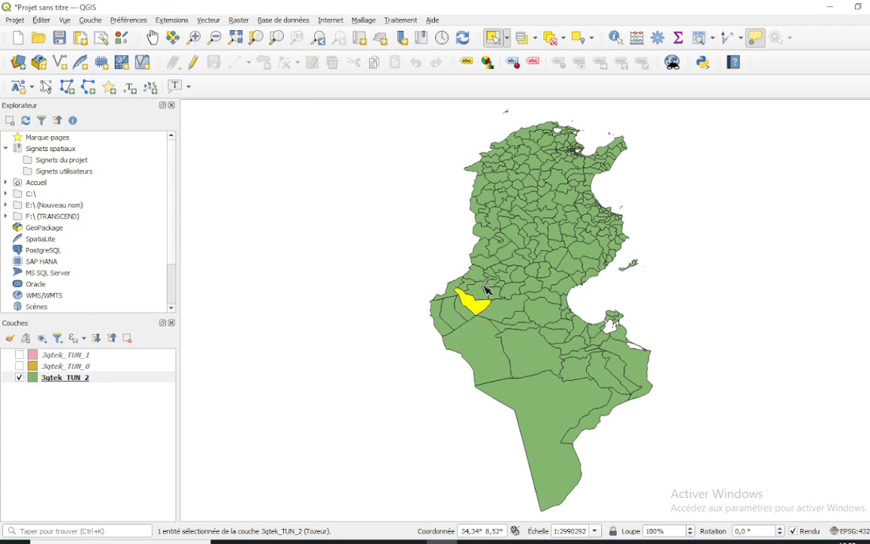
{"action": "left_click", "coordinate": [498, 243]}
{"action": "left_click", "coordinate": [529, 181]}
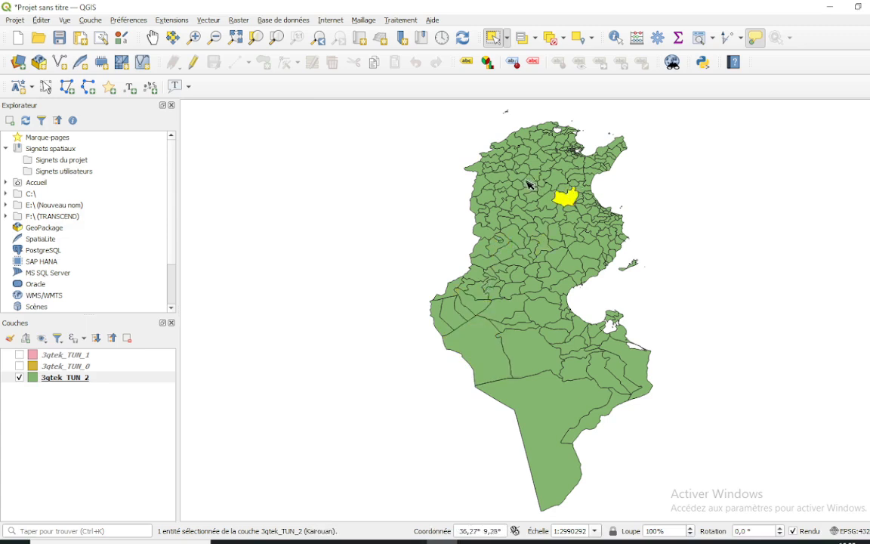
{"action": "left_click", "coordinate": [506, 377]}
{"action": "left_click", "coordinate": [618, 366]}
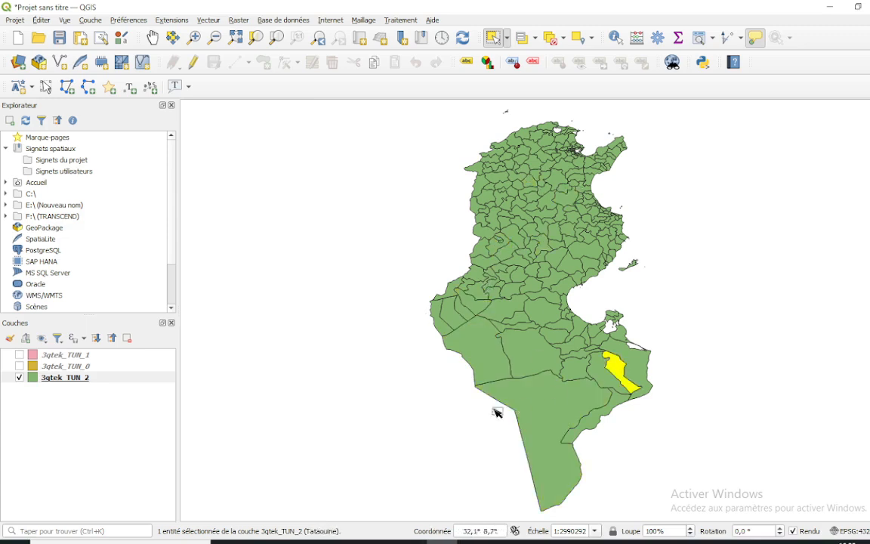
Switch the map display so that only the 3qtek_TUN_1 layer is shown, with 3qtek_TUN_2 and 3qtek_TUN_0 hidden
{"action": "left_click", "coordinate": [22, 377]}
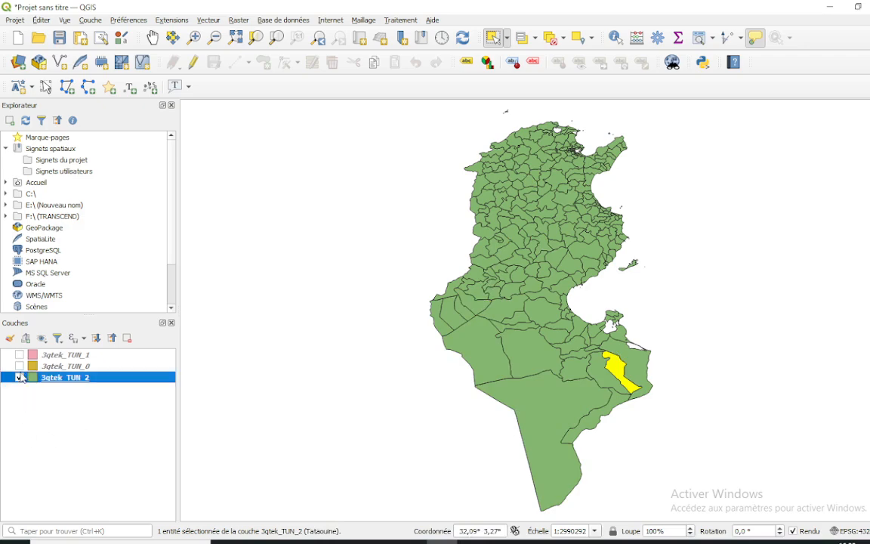
{"action": "left_click", "coordinate": [19, 377]}
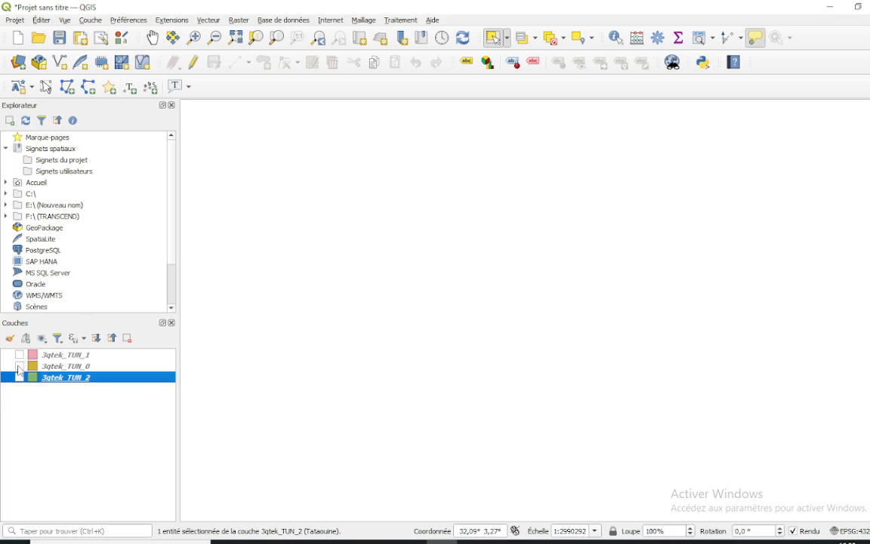
{"action": "left_click", "coordinate": [19, 366]}
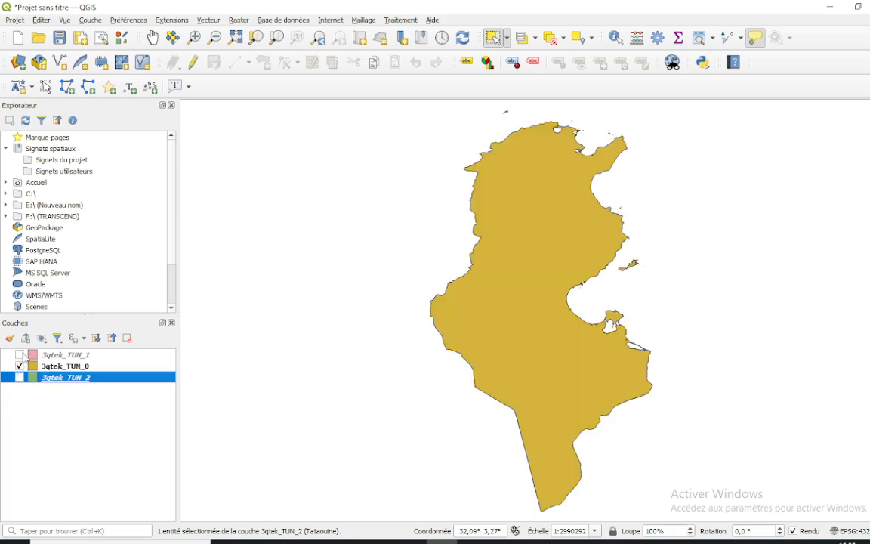
{"action": "left_click", "coordinate": [19, 355]}
{"action": "left_click", "coordinate": [19, 366]}
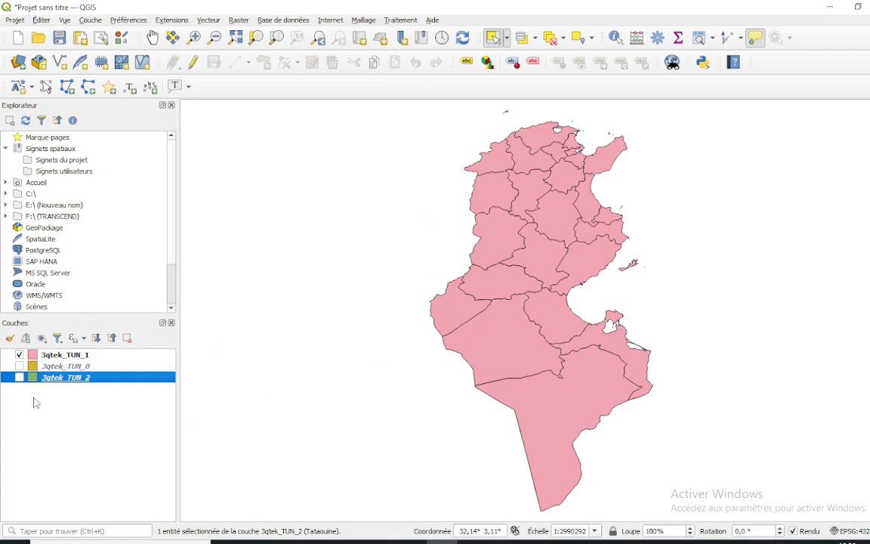
Try to select governorates in the west and centre of the map while 3qtek_TUN_2 is still the active layer
{"action": "left_click", "coordinate": [497, 189]}
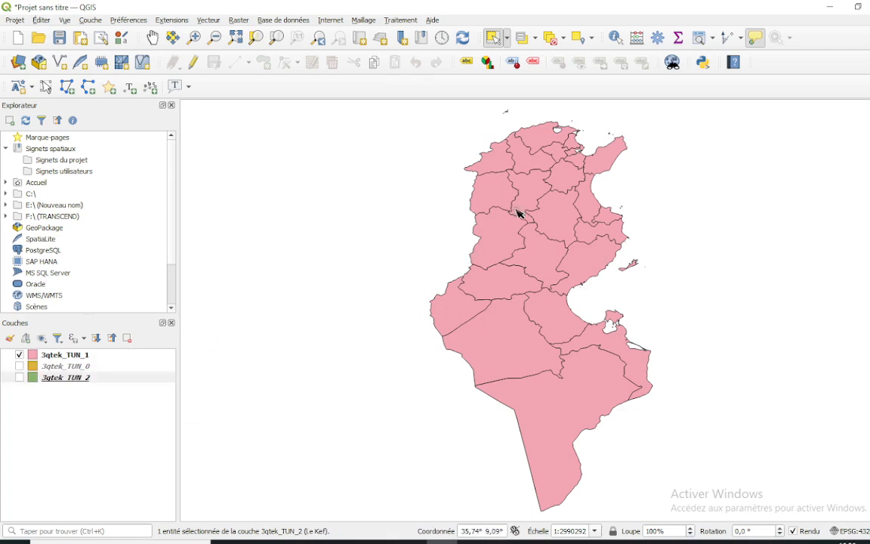
{"action": "left_click", "coordinate": [496, 235]}
{"action": "left_click", "coordinate": [522, 255]}
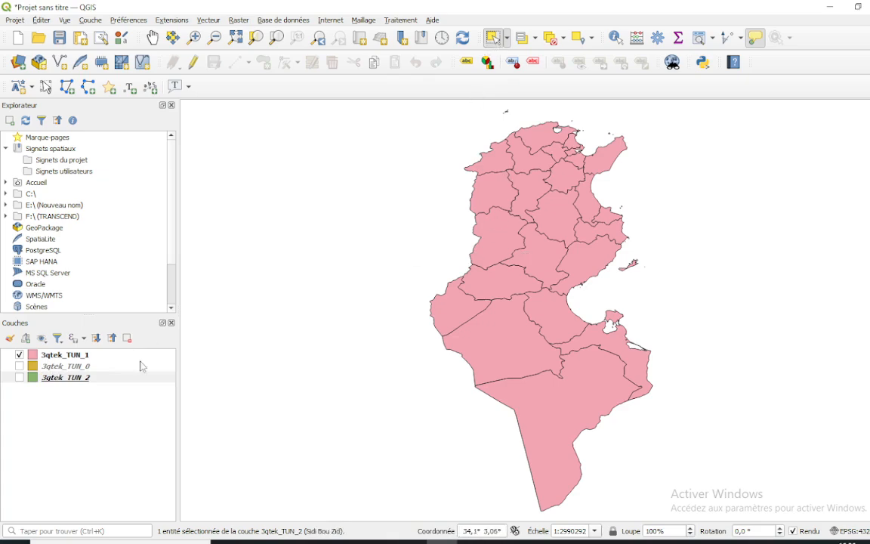
Make 3qtek_TUN_1 the active layer and select the Le Kef, Gafsa and Sidi Bou Zid governorates on the map, one at a time
{"action": "left_click", "coordinate": [69, 355]}
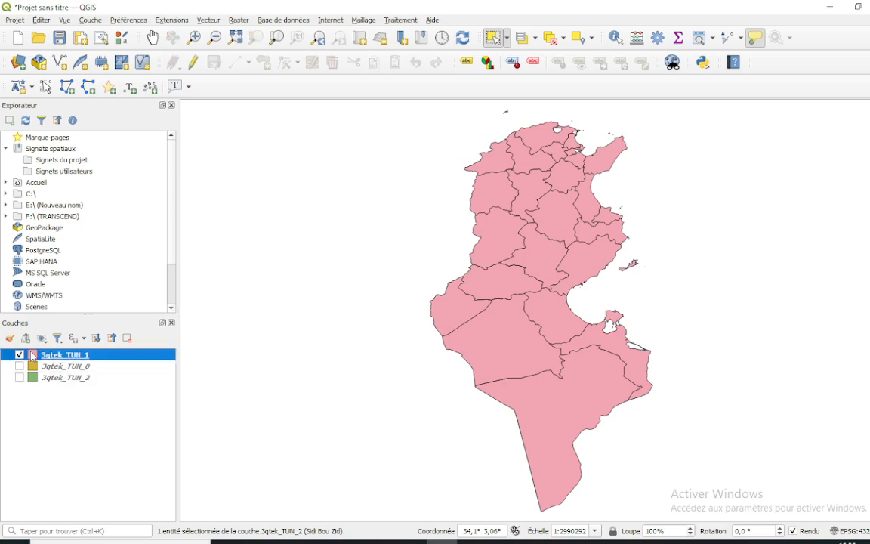
{"action": "left_click", "coordinate": [506, 197]}
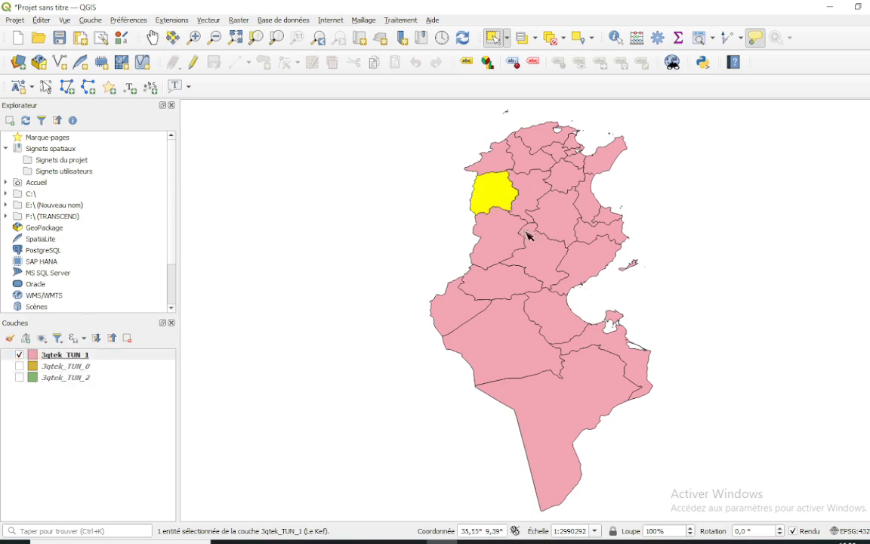
{"action": "left_click", "coordinate": [518, 278]}
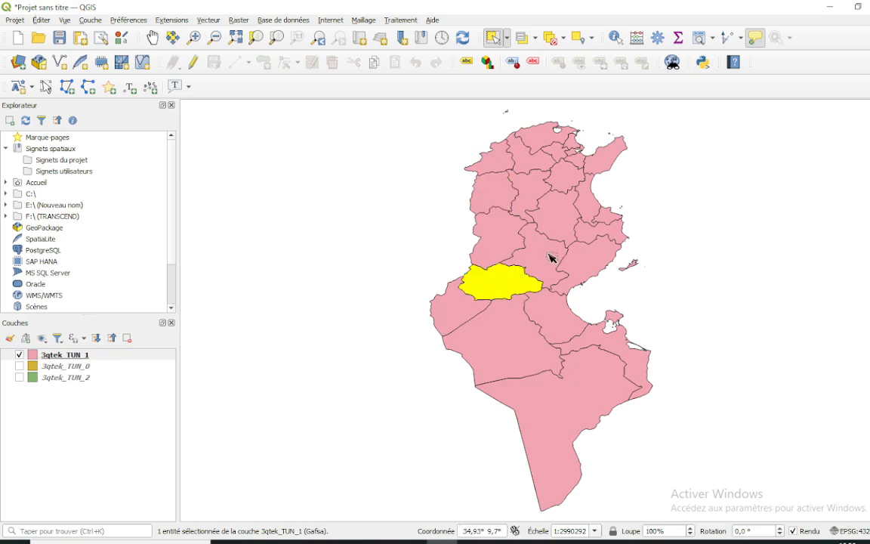
{"action": "left_click", "coordinate": [550, 258]}
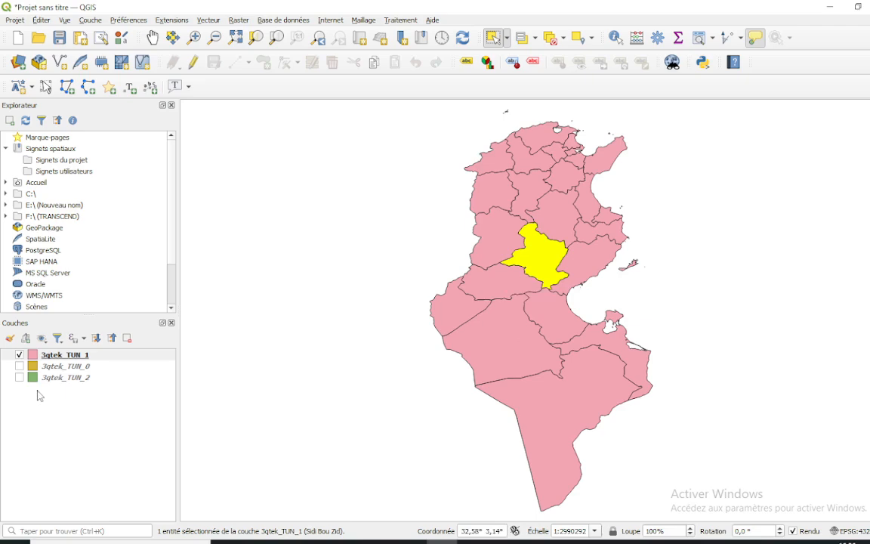
Select the Gabès, Kebili, Gafsa, Siliana and Nabeul governorates individually on the map
{"action": "left_click", "coordinate": [561, 337]}
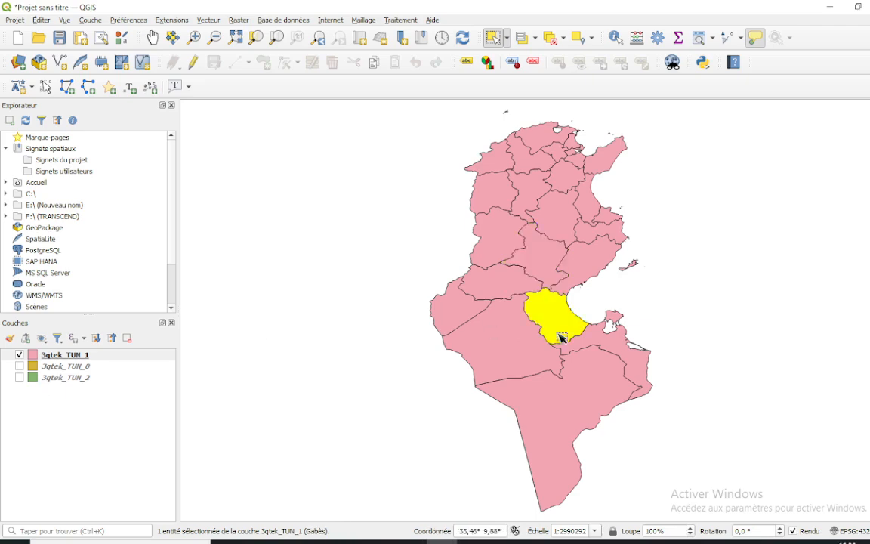
{"action": "left_click", "coordinate": [526, 345]}
{"action": "left_click", "coordinate": [507, 283]}
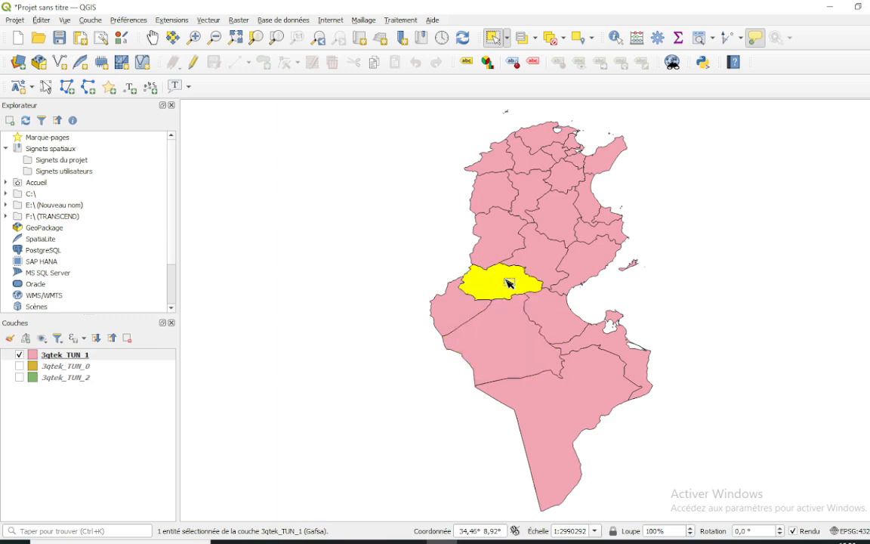
{"action": "left_click", "coordinate": [529, 200]}
{"action": "left_click", "coordinate": [603, 167]}
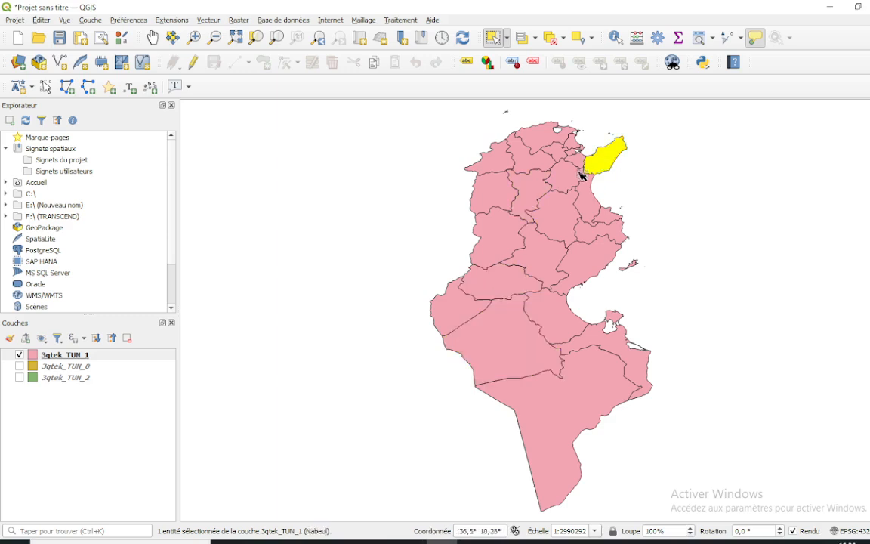
Continue selecting single governorates on the map, including Kairouan, Siliana, Gabès and Gafsa
{"action": "left_click", "coordinate": [581, 178]}
{"action": "left_click", "coordinate": [515, 201]}
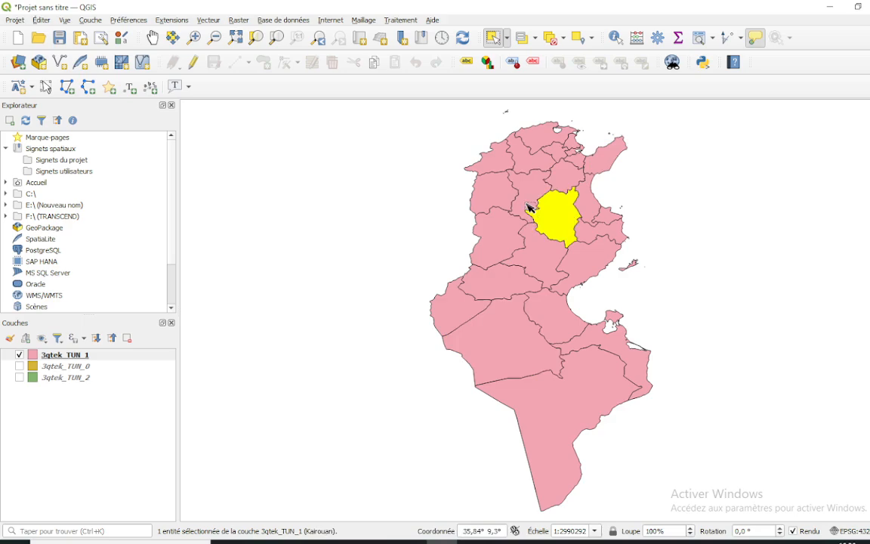
{"action": "left_click", "coordinate": [529, 209]}
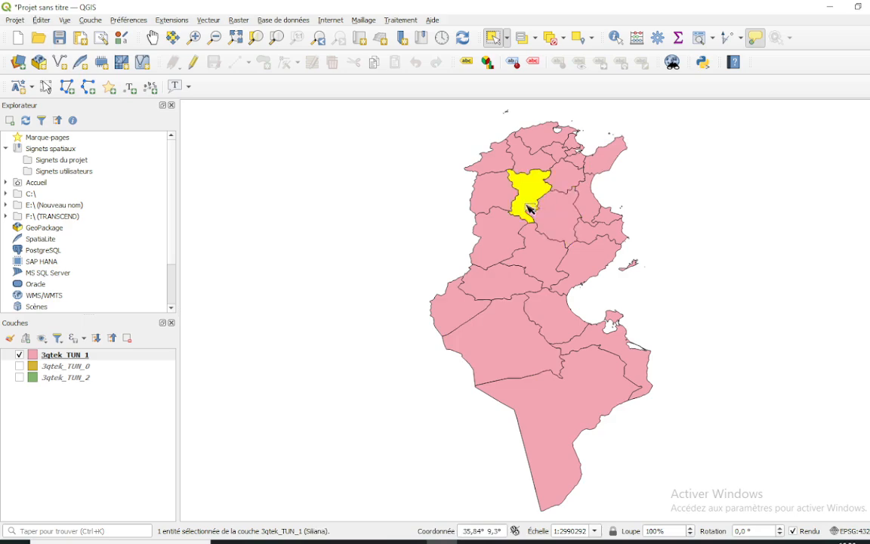
{"action": "left_click", "coordinate": [549, 317]}
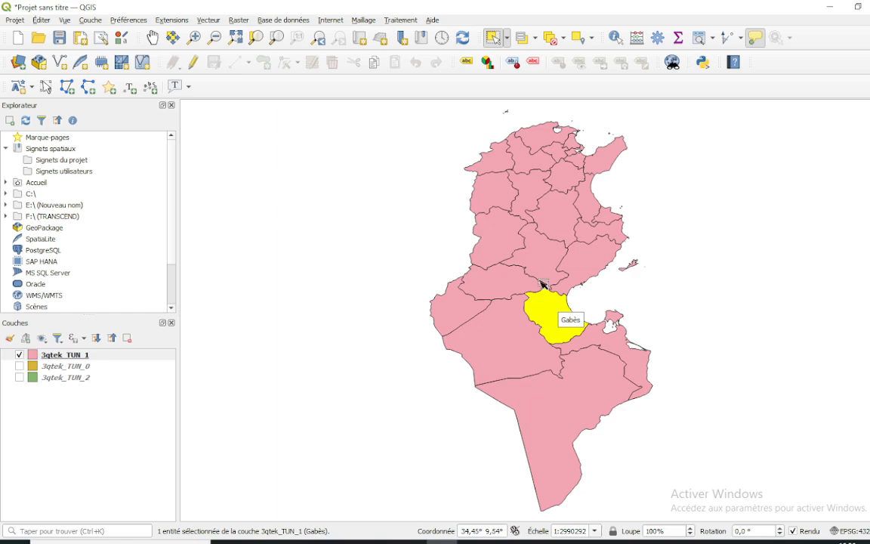
{"action": "left_click", "coordinate": [521, 286]}
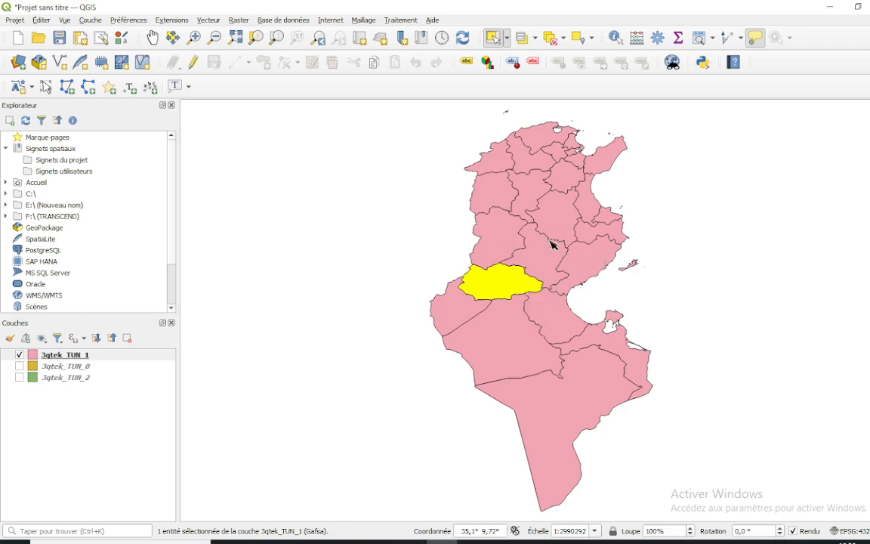
Select the Monastir governorate and add the adjoining governorates to its north and south, Kairouan and Sfax to the same selection
{"action": "left_click", "coordinate": [614, 218]}
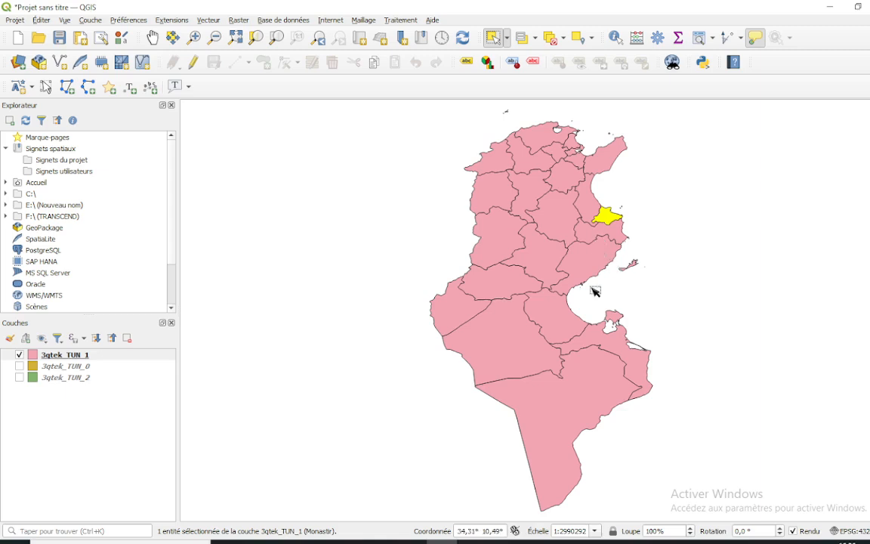
{"action": "key", "text": "ctrl"}
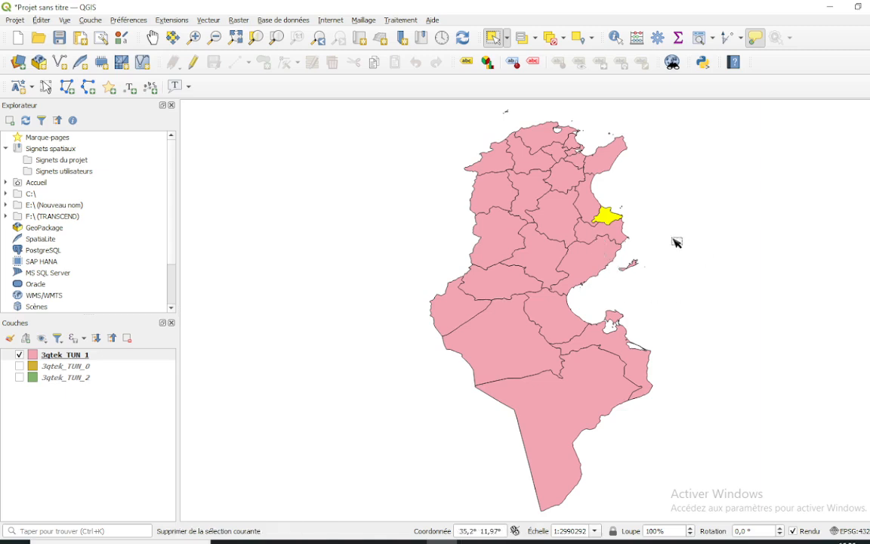
{"action": "left_click", "coordinate": [596, 207], "text": "ctrl"}
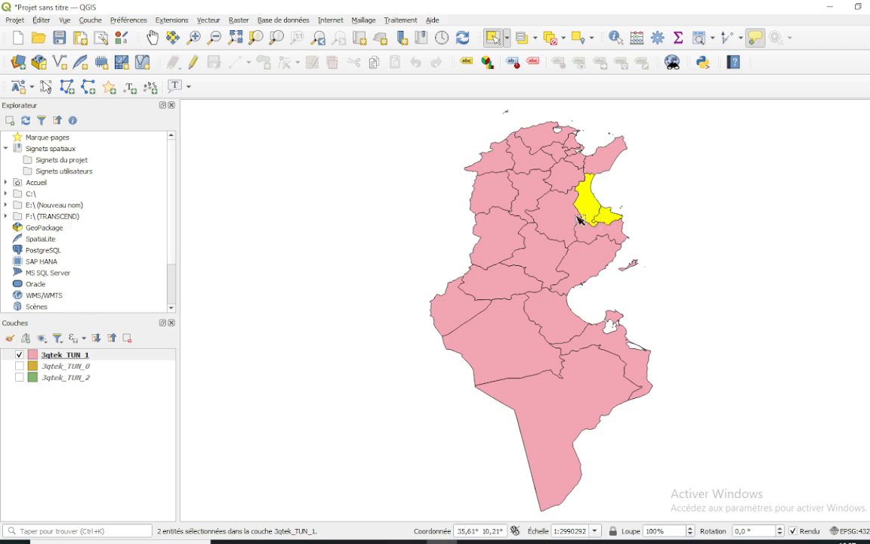
{"action": "left_click", "coordinate": [582, 231], "text": "shift"}
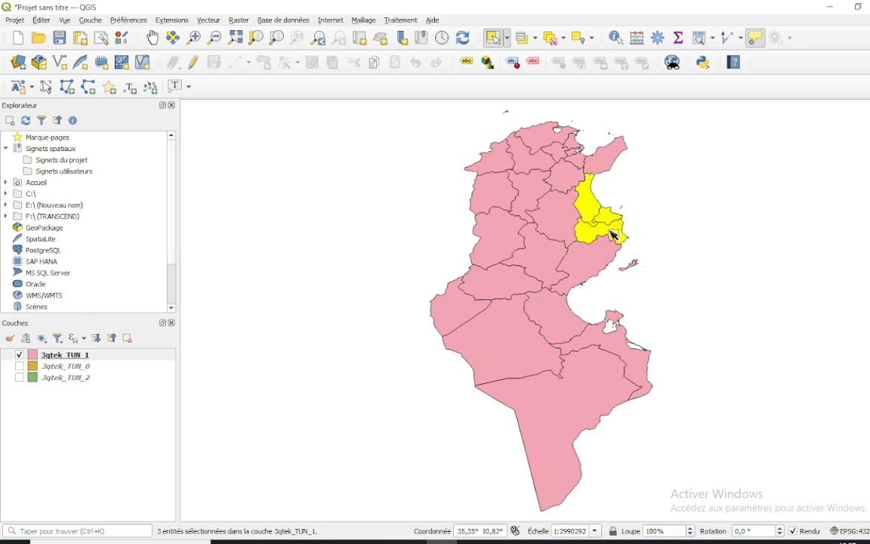
{"action": "left_click", "coordinate": [553, 229], "text": "shift"}
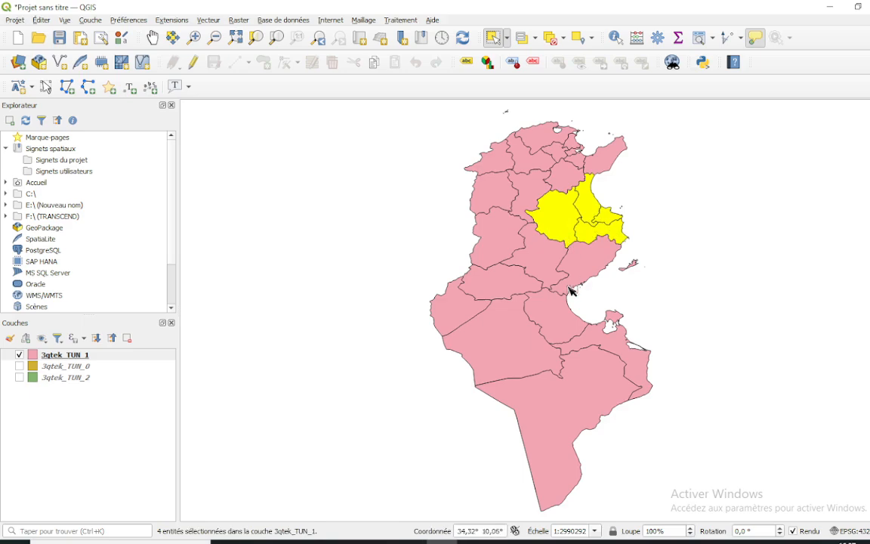
{"action": "left_click", "coordinate": [573, 261], "text": "shift"}
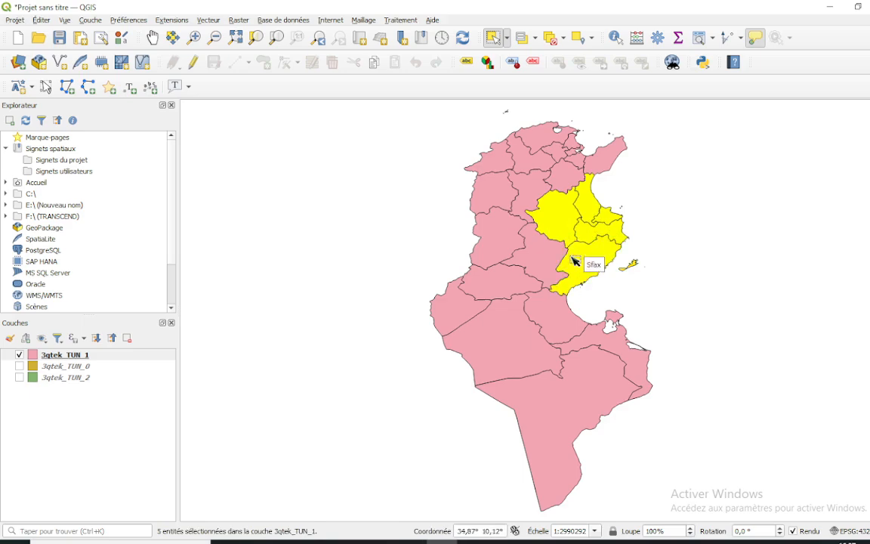
Extend the multiple selection with Sidi Bou Zid, the governorate directly north of Kairouan, Siliana and Gabès
{"action": "left_click", "coordinate": [549, 252], "text": "shift"}
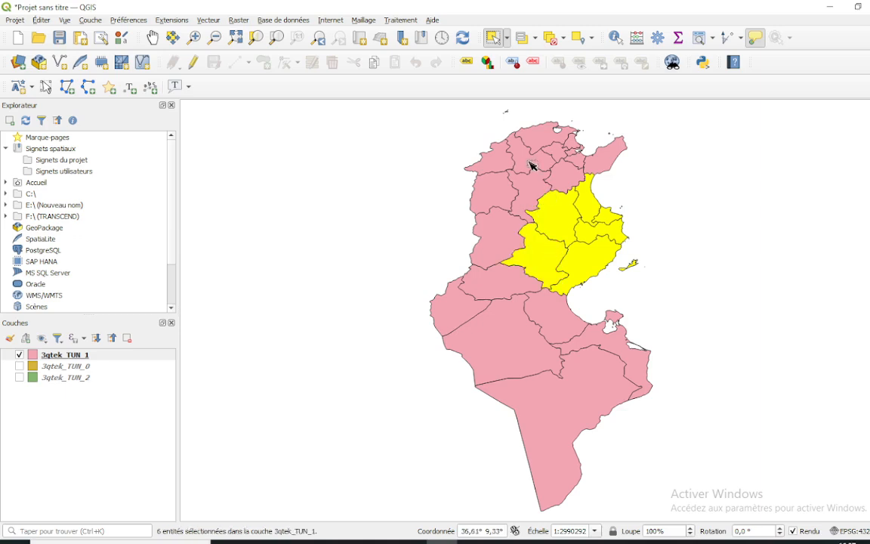
{"action": "left_click", "coordinate": [567, 179], "text": "shift"}
{"action": "left_click", "coordinate": [523, 198], "text": "shift"}
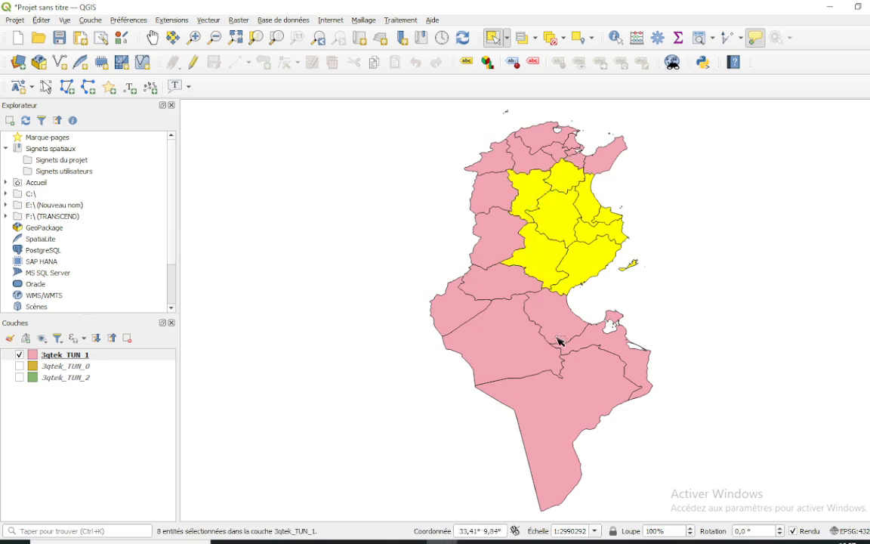
{"action": "left_click", "coordinate": [557, 339], "text": "shift"}
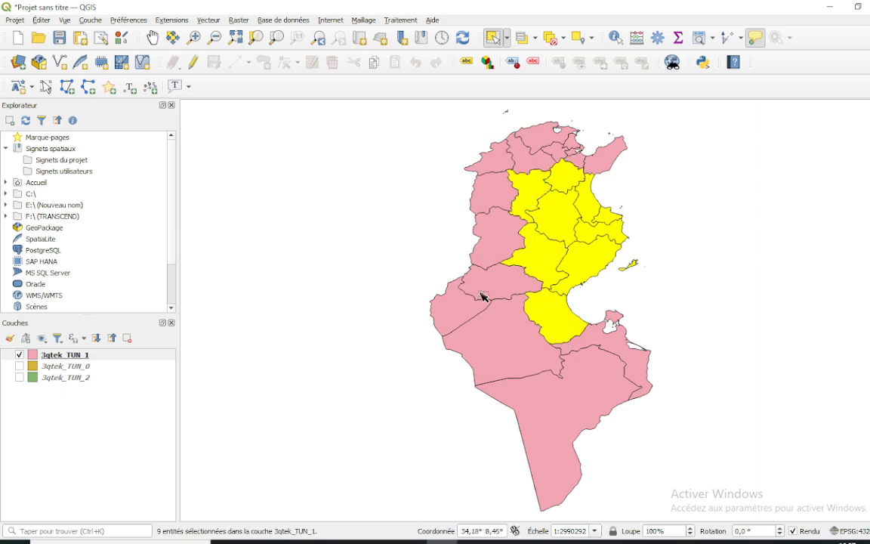
Clear the current selection and select the Monastir, Sousse, Mahdia and Kairouan governorates together on the map
{"action": "left_click", "coordinate": [668, 230]}
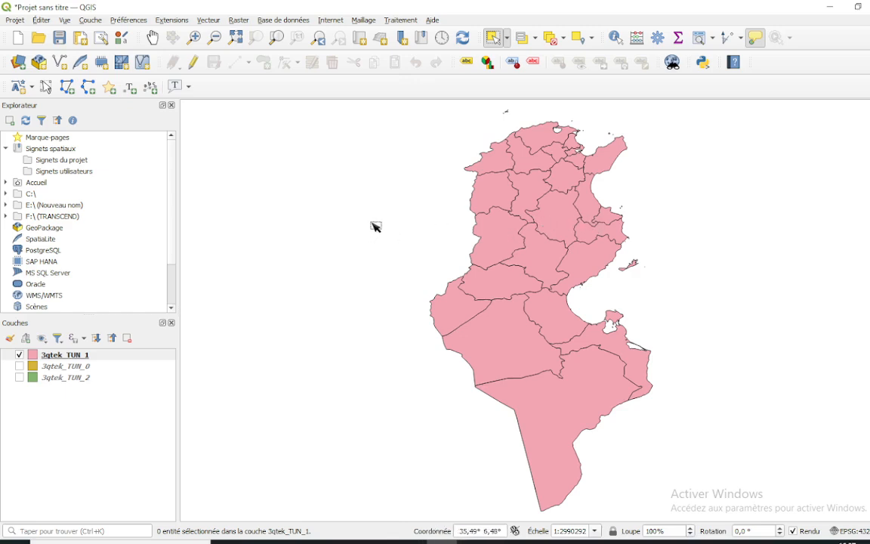
{"action": "key", "text": "ctrl"}
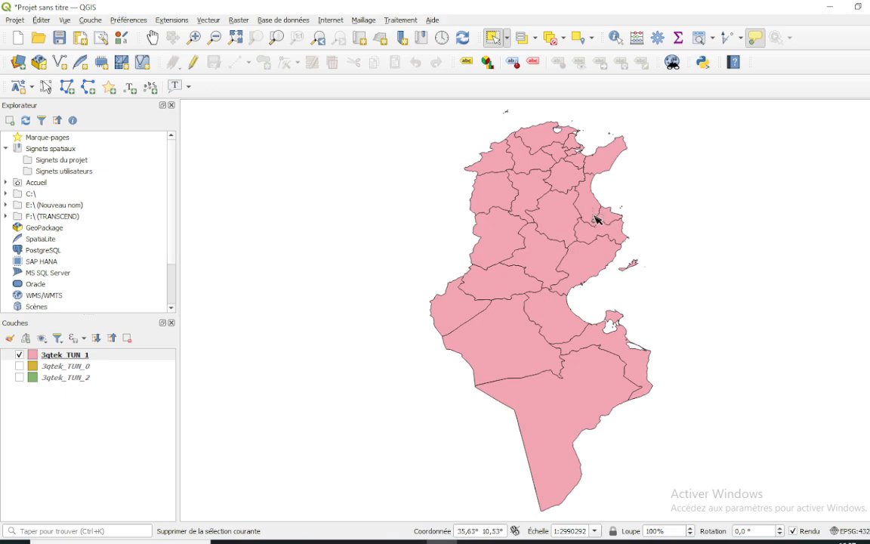
{"action": "left_click", "coordinate": [605, 220]}
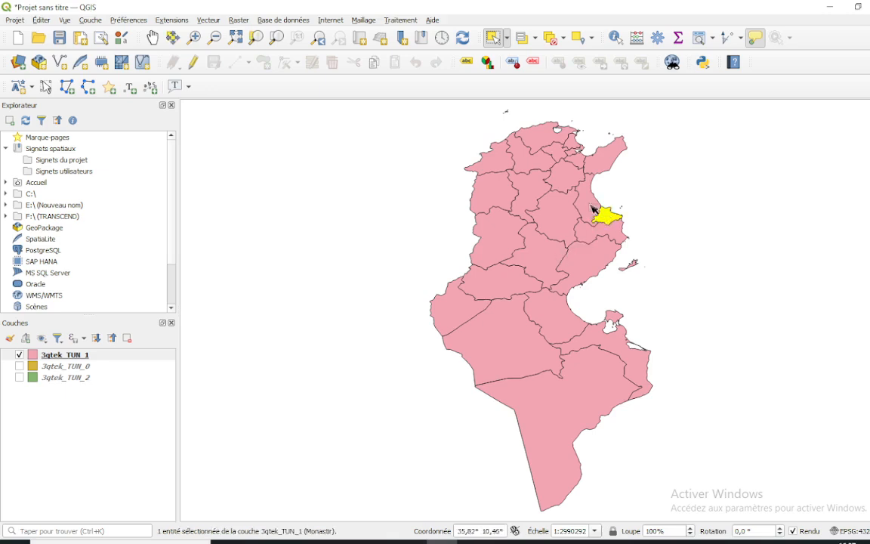
{"action": "key", "text": "ctrl"}
{"action": "left_click", "coordinate": [591, 206], "text": "ctrl"}
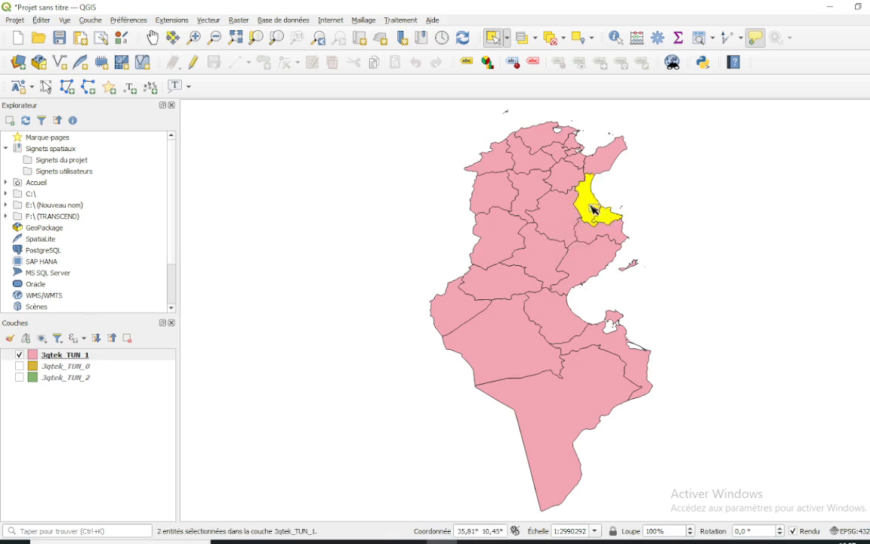
{"action": "left_click", "coordinate": [583, 231], "text": "ctrl"}
{"action": "left_click", "coordinate": [563, 221], "text": "ctrl"}
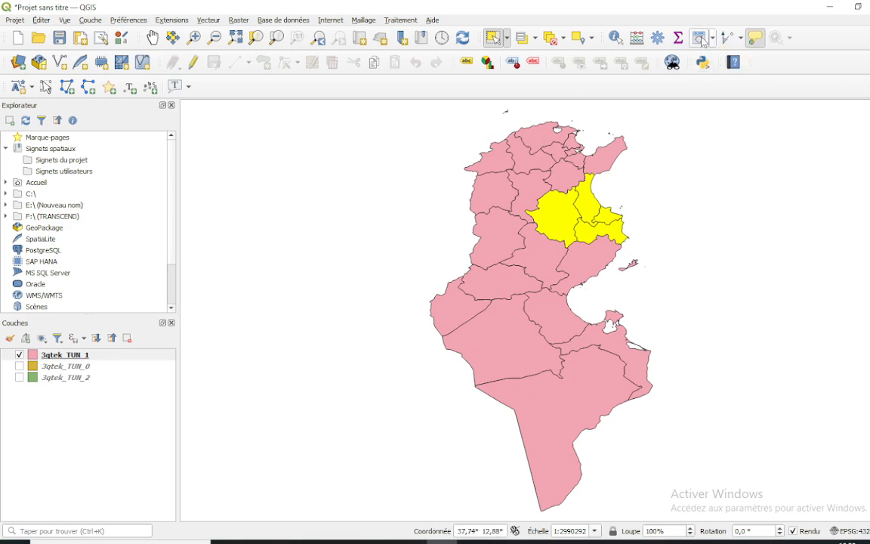
Open the attribute table of 3qtek_TUN_1 in a smaller window beside the map and review the rows of the selected governorates
{"action": "left_click", "coordinate": [701, 39]}
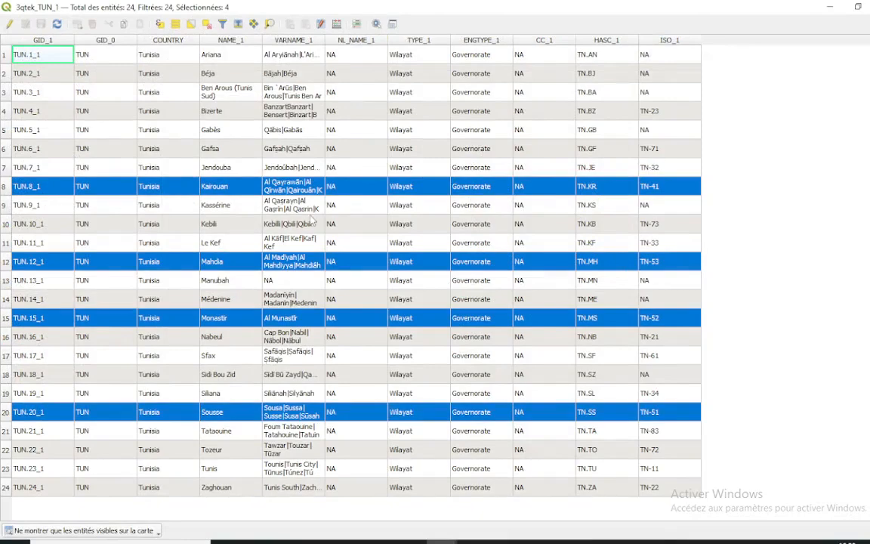
{"action": "left_click", "coordinate": [858, 8]}
{"action": "left_click_drag", "start_coordinate": [348, 290], "coordinate": [188, 132]}
{"action": "scroll", "coordinate": [340, 281], "scroll_direction": "down", "scroll_amount": 5}
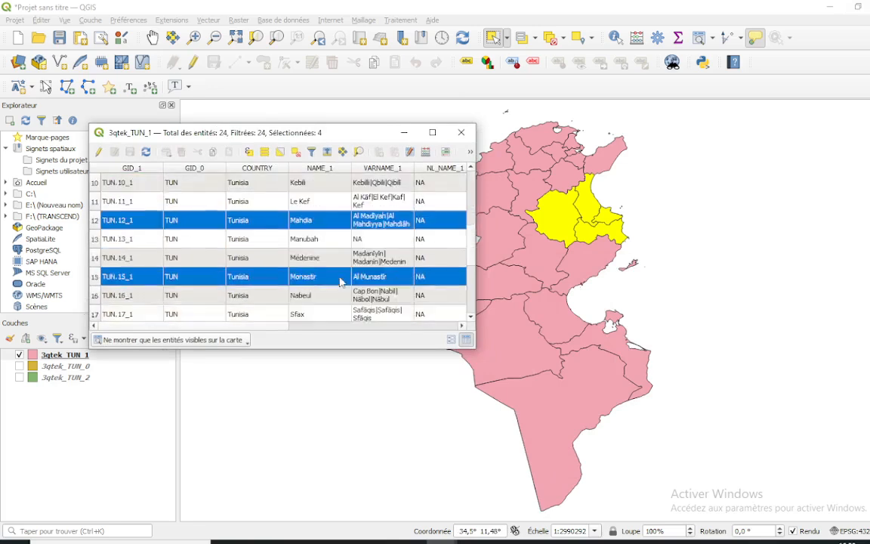
{"action": "scroll", "coordinate": [340, 282], "scroll_direction": "up", "scroll_amount": 1}
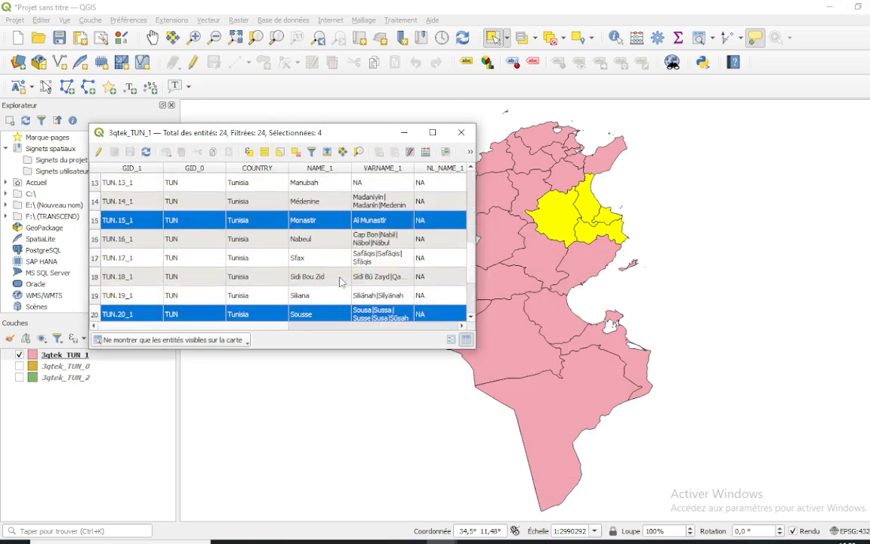
{"action": "scroll", "coordinate": [408, 261], "scroll_direction": "down", "scroll_amount": 2}
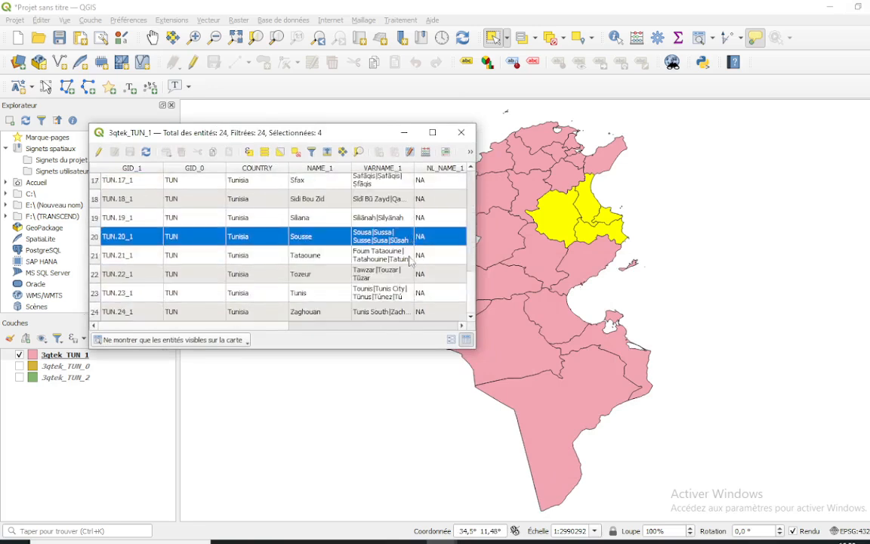
{"action": "scroll", "coordinate": [409, 261], "scroll_direction": "up", "scroll_amount": 5}
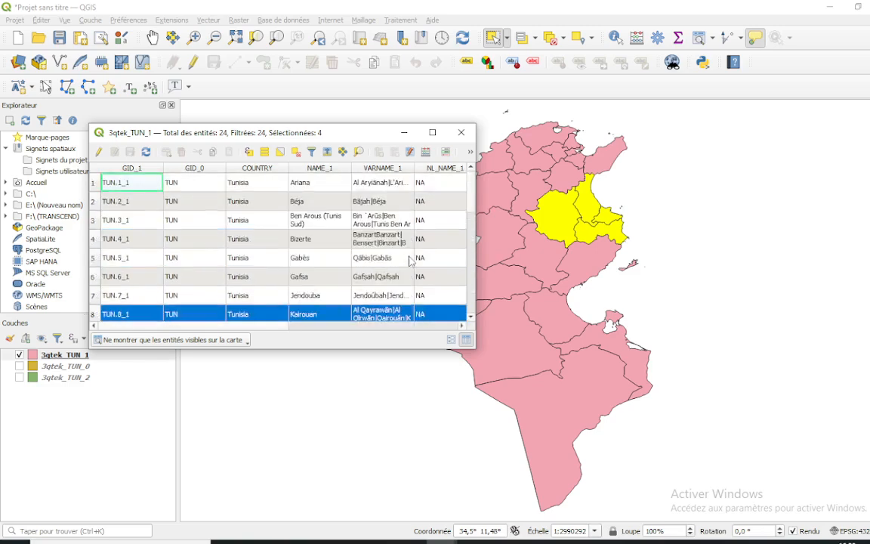
{"action": "scroll", "coordinate": [408, 260], "scroll_direction": "down", "scroll_amount": 4}
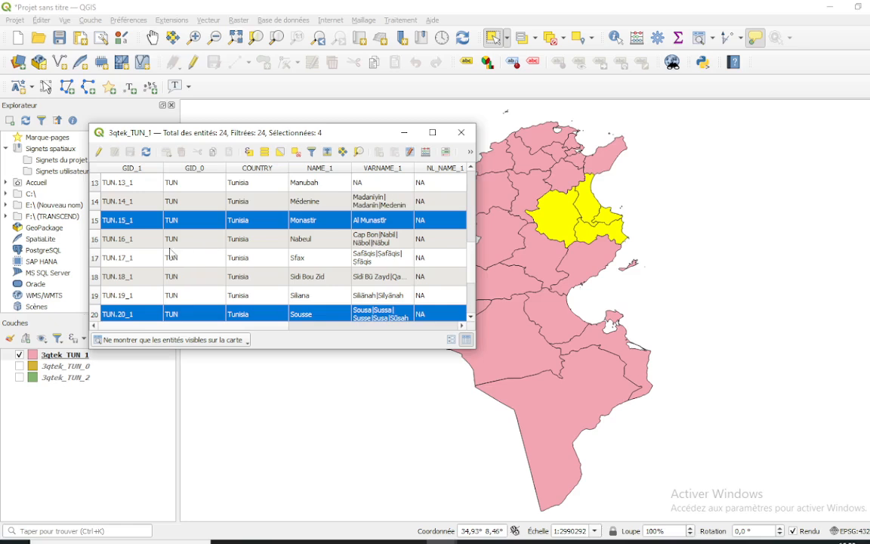
Add the Nabeul, Siliana, Tunis and Tataouine rows to the selection in the attribute table, and close the table
{"action": "left_click", "coordinate": [112, 242]}
{"action": "left_click", "coordinate": [94, 239], "text": "ctrl"}
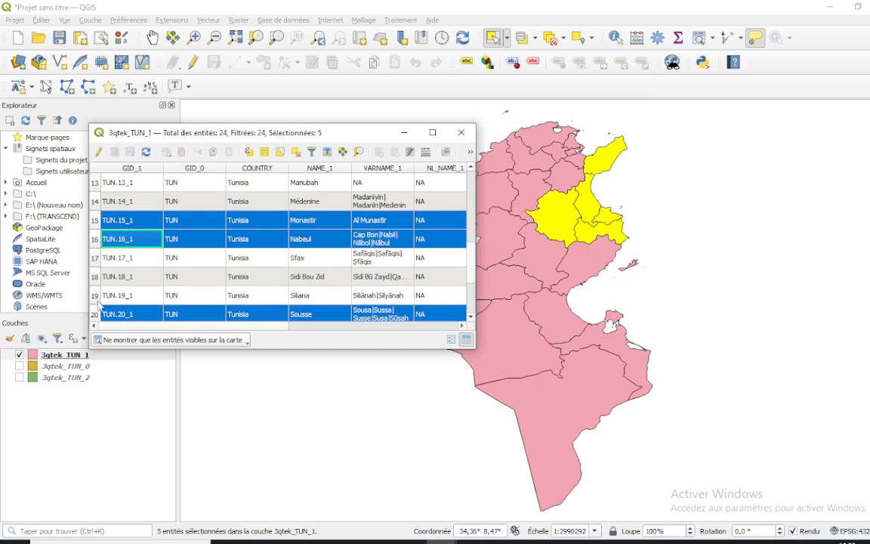
{"action": "left_click", "coordinate": [95, 297], "text": "ctrl"}
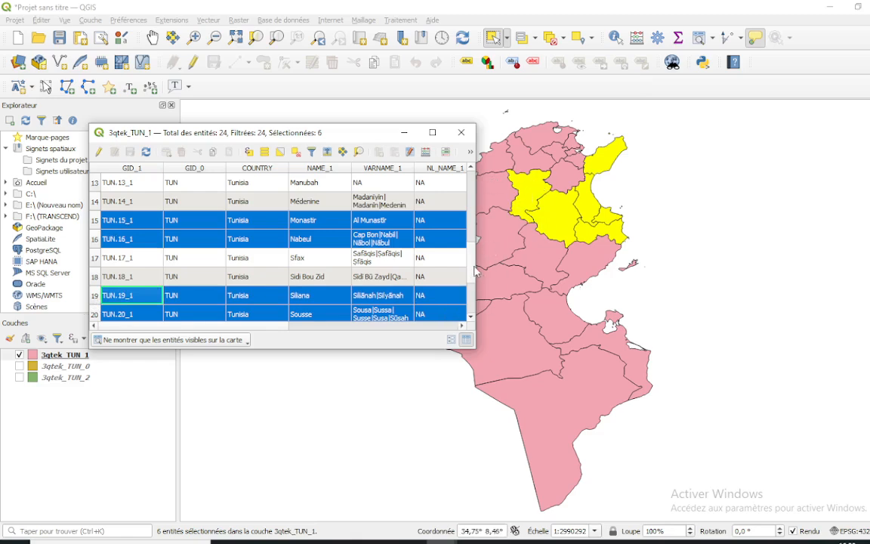
{"action": "scroll", "coordinate": [428, 246], "scroll_direction": "down", "scroll_amount": 2}
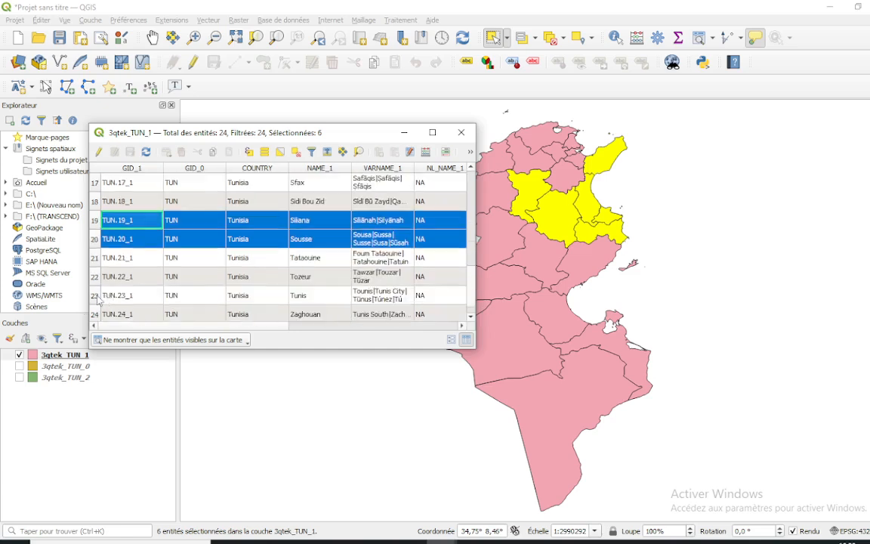
{"action": "left_click", "coordinate": [96, 297], "text": "ctrl"}
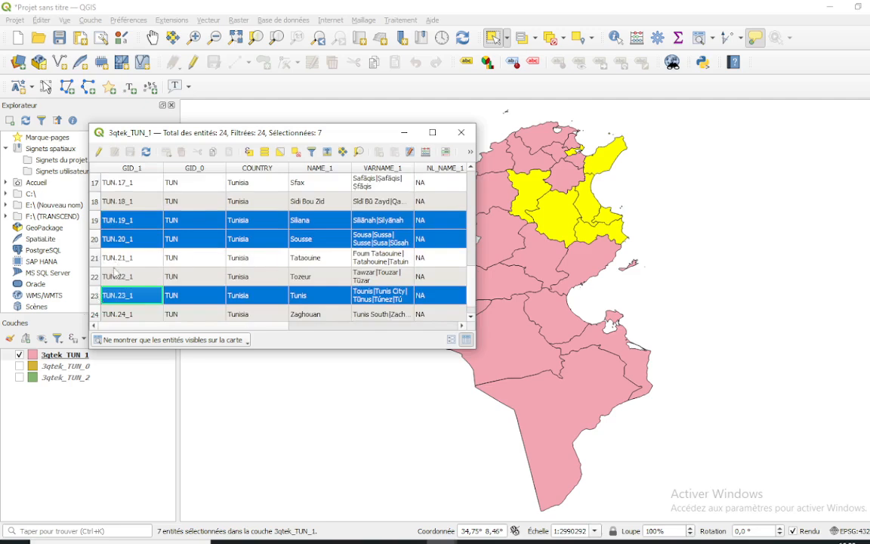
{"action": "left_click", "coordinate": [97, 259], "text": "ctrl"}
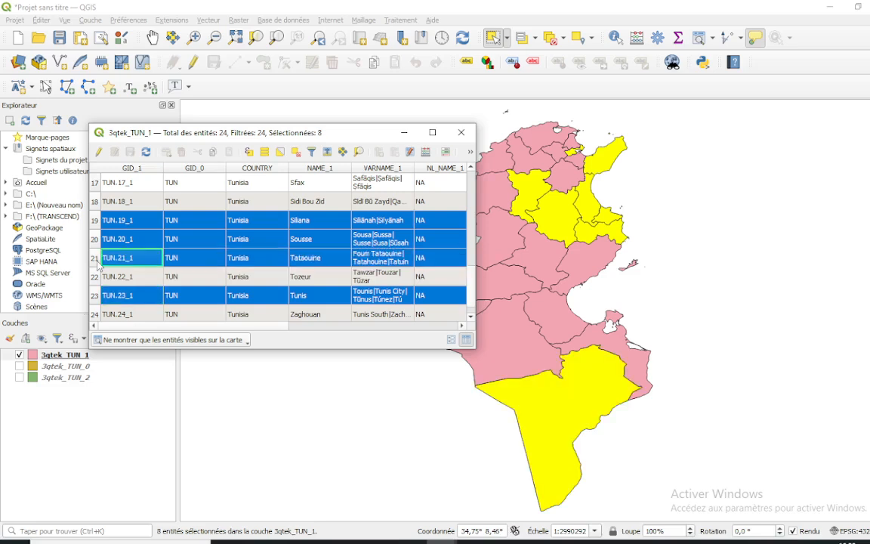
{"action": "left_click", "coordinate": [462, 134]}
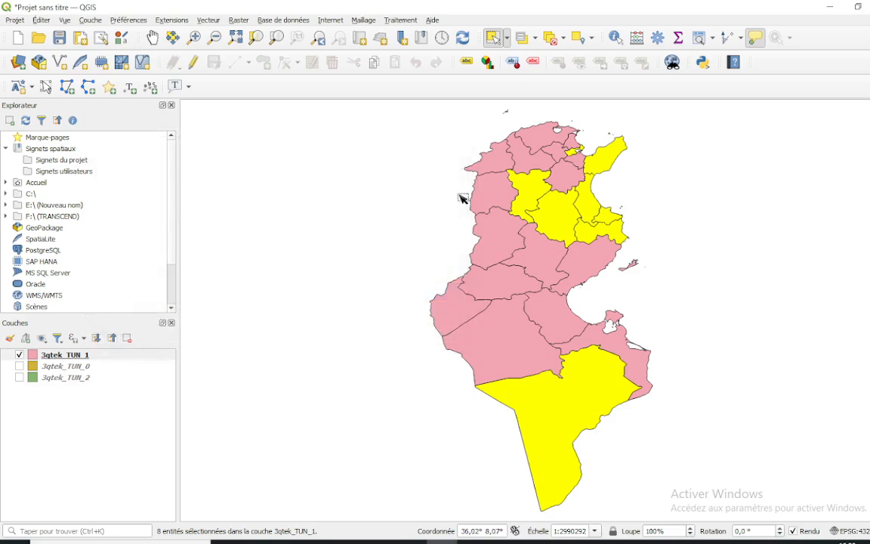
Deselect all features and use selection rectangles over the northern, southern and finally the central governorates
{"action": "left_click", "coordinate": [553, 42]}
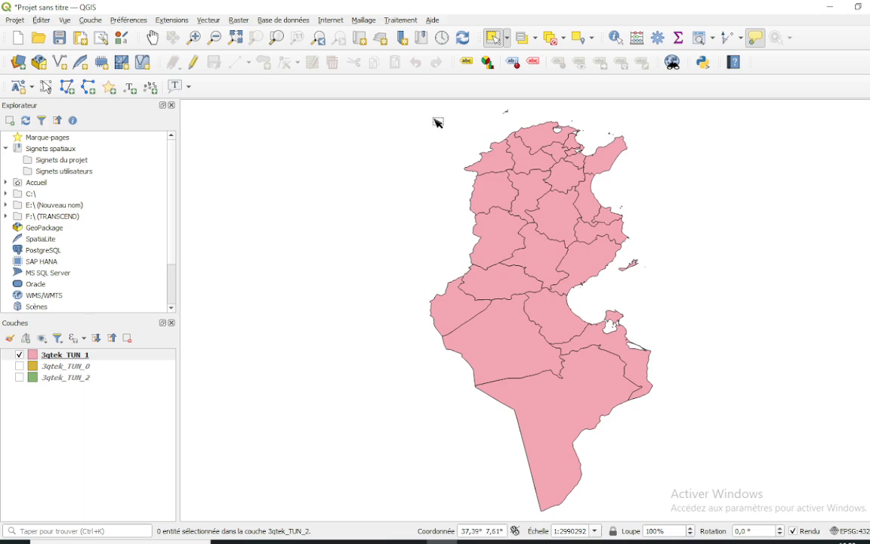
{"action": "left_click_drag", "start_coordinate": [429, 119], "coordinate": [633, 265]}
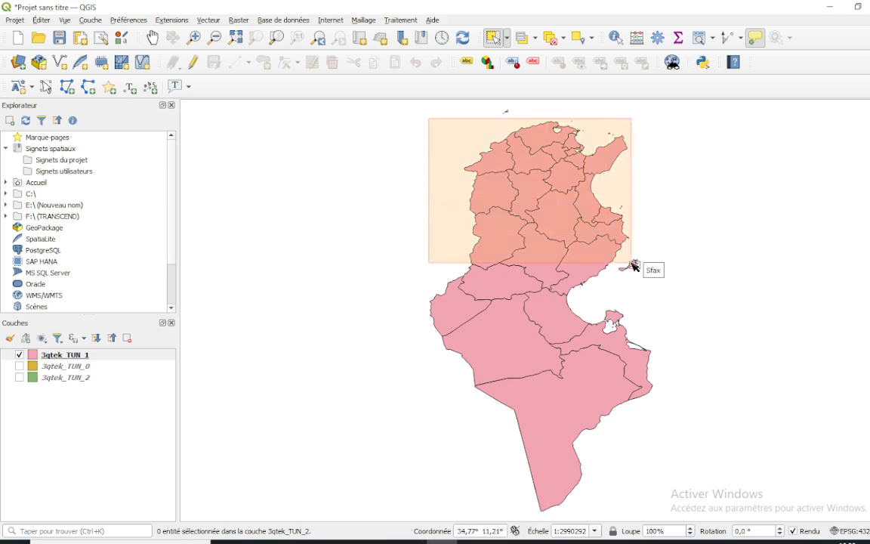
{"action": "left_click_drag", "start_coordinate": [633, 266], "coordinate": [633, 265]}
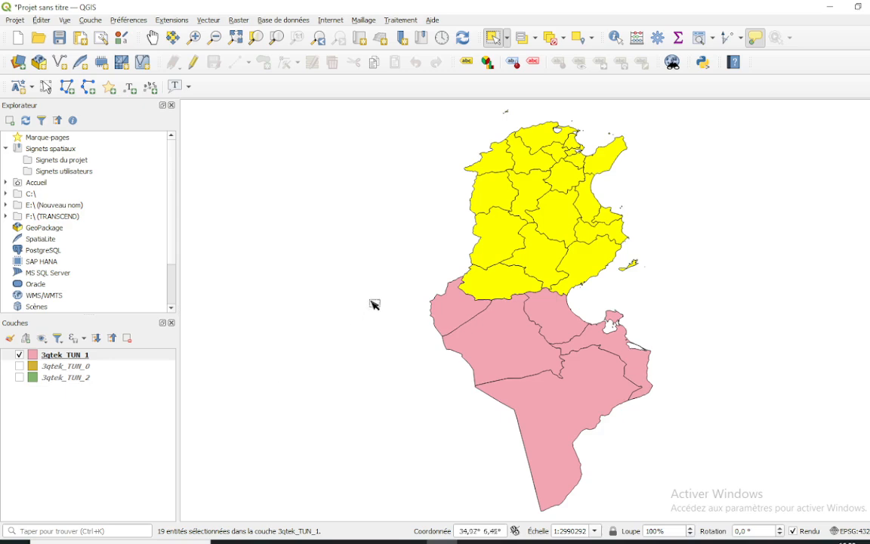
{"action": "left_click_drag", "start_coordinate": [405, 353], "coordinate": [709, 495]}
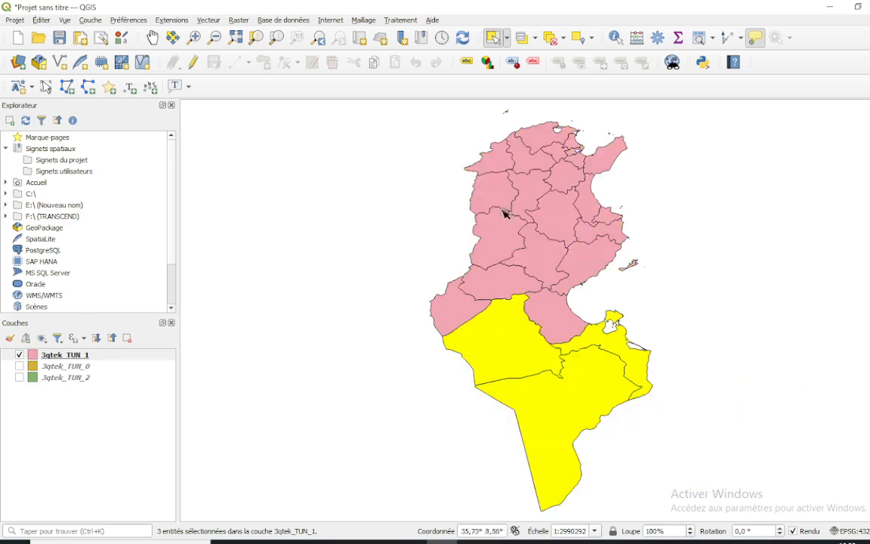
{"action": "left_click_drag", "start_coordinate": [483, 185], "coordinate": [602, 284]}
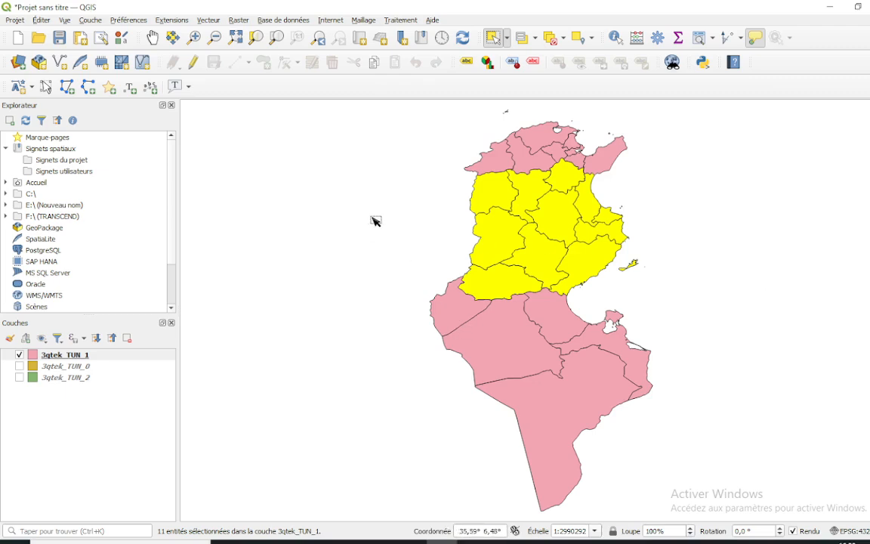
Briefly show and hide the 3qtek_TUN_0 layer, and clear the governorate selection on the map
{"action": "left_click", "coordinate": [20, 366]}
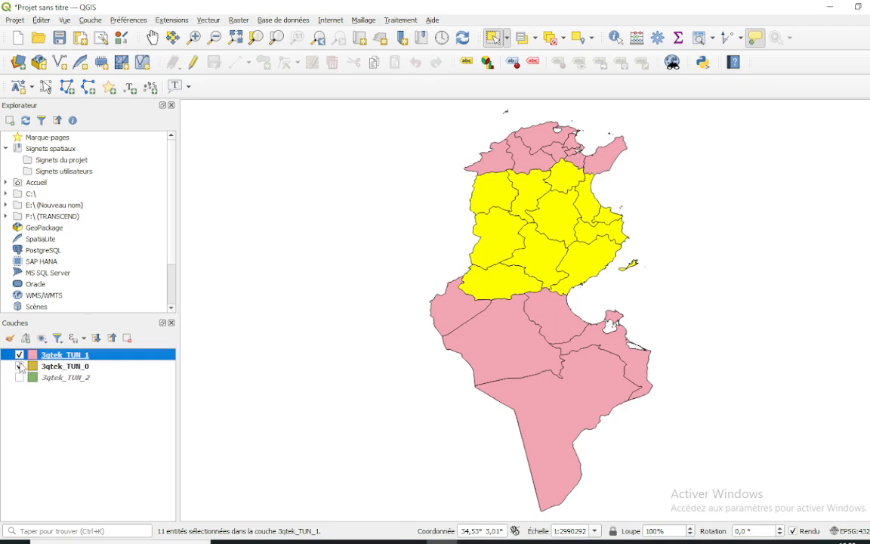
{"action": "left_click", "coordinate": [20, 366]}
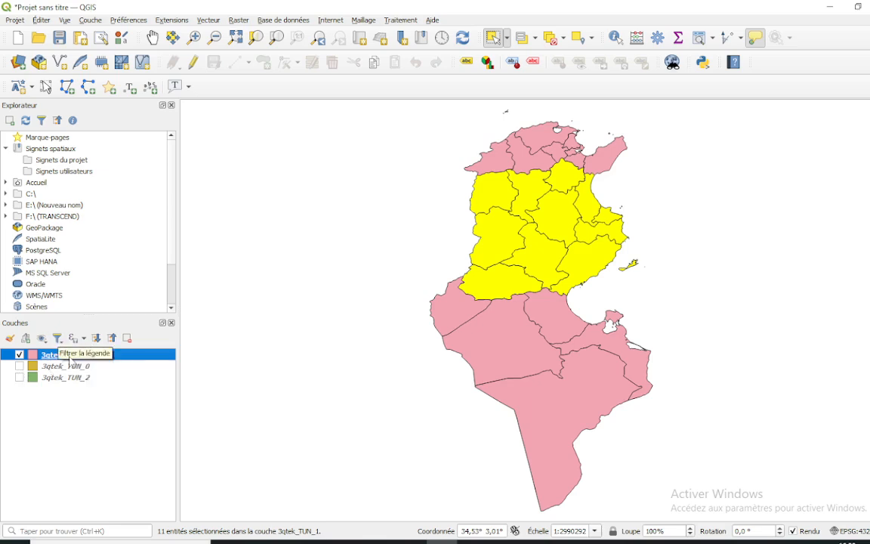
{"action": "right_click", "coordinate": [71, 355]}
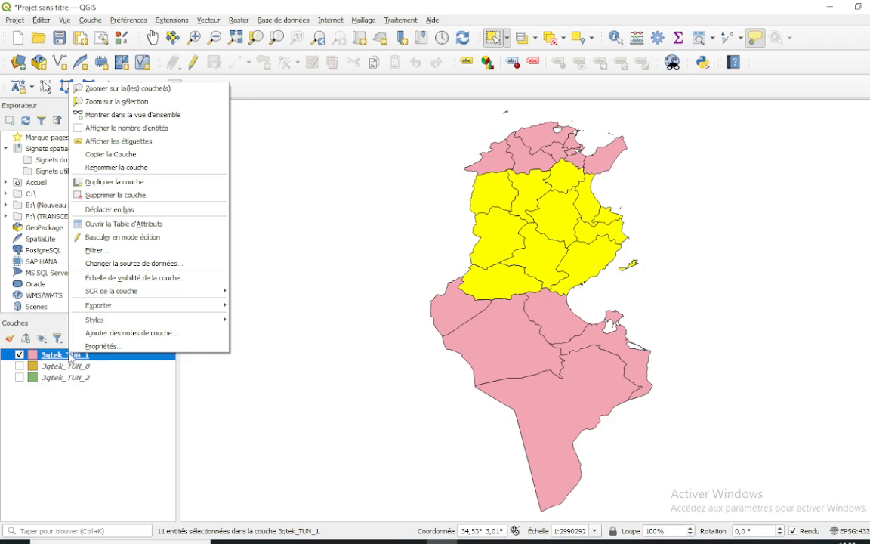
{"action": "left_click", "coordinate": [329, 249]}
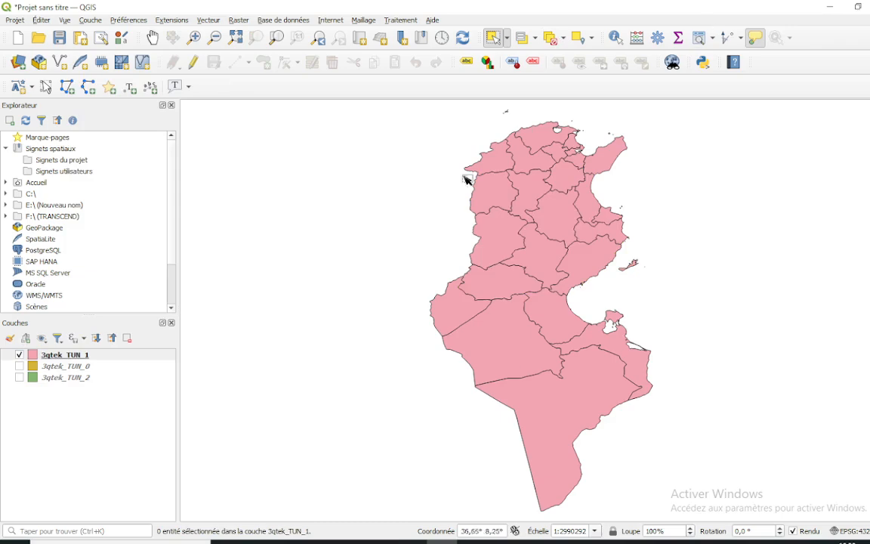
{"action": "right_click", "coordinate": [64, 354]}
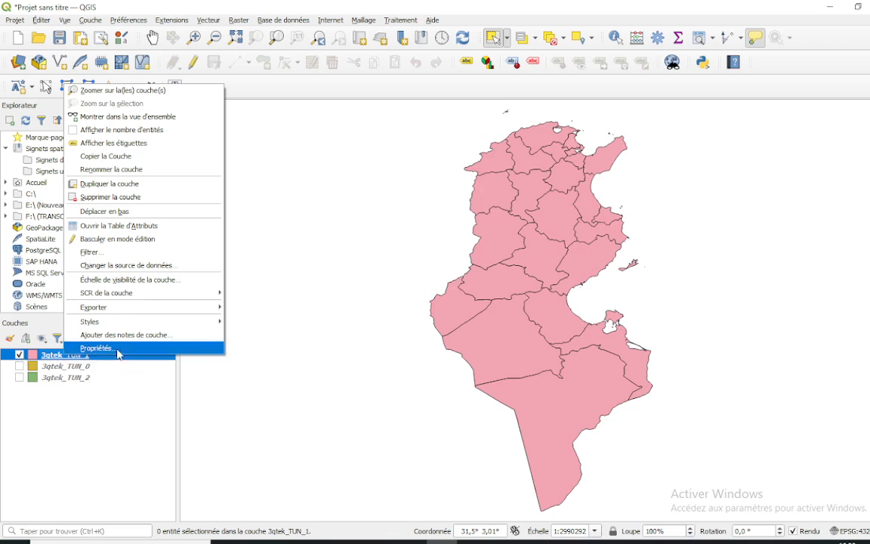
{"action": "left_click", "coordinate": [229, 384]}
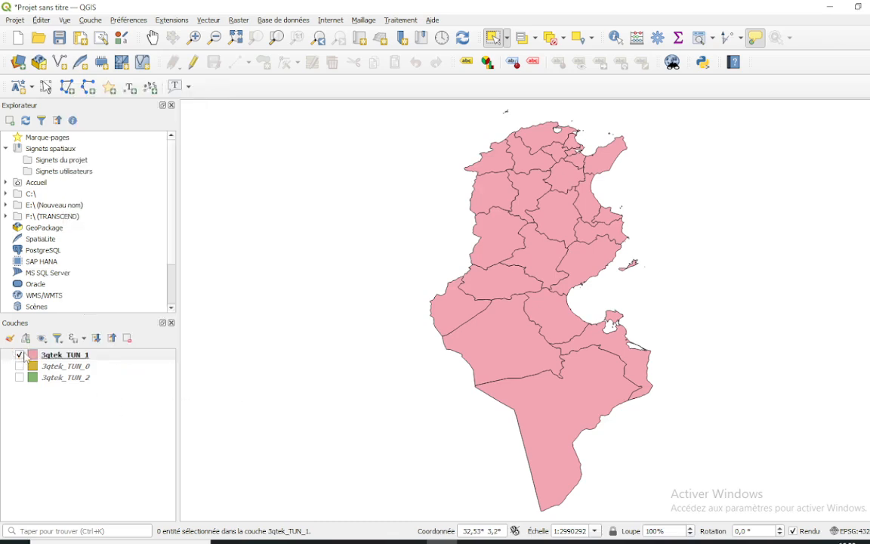
{"action": "right_click", "coordinate": [24, 352]}
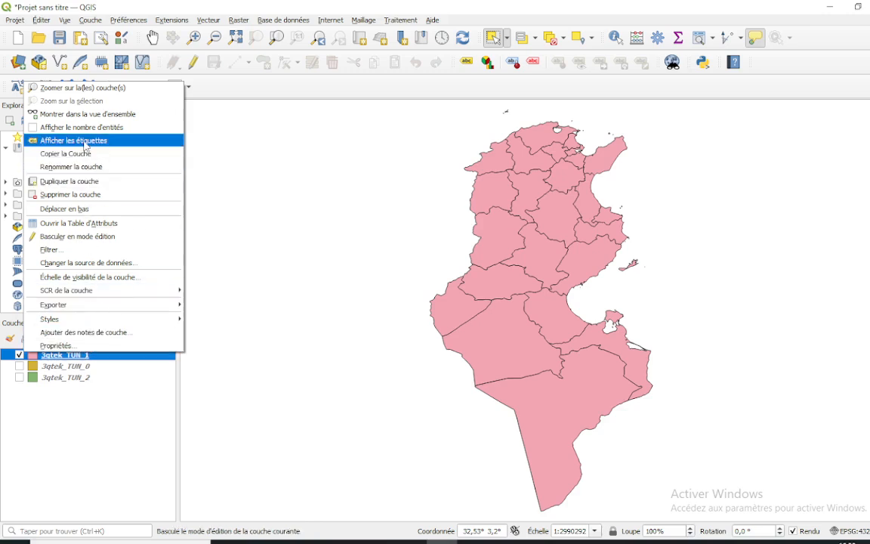
{"action": "left_click", "coordinate": [56, 345]}
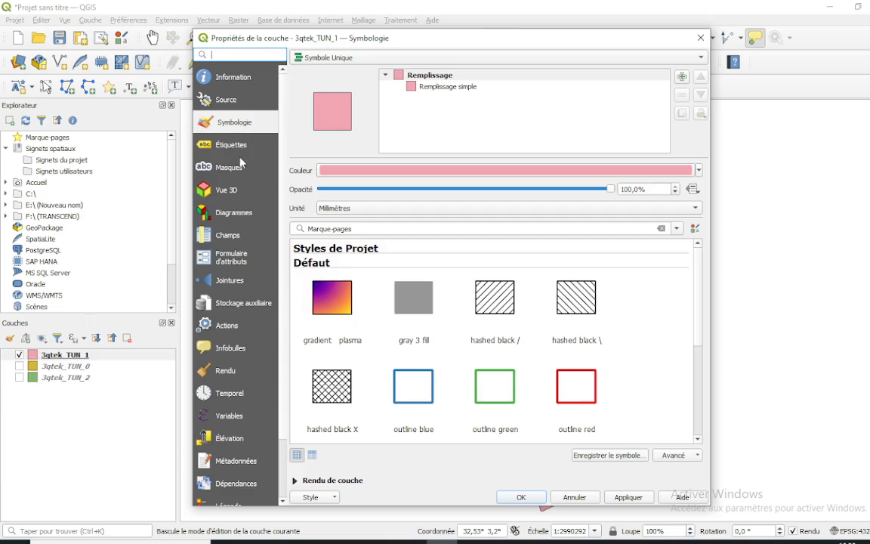
{"action": "left_click", "coordinate": [241, 152]}
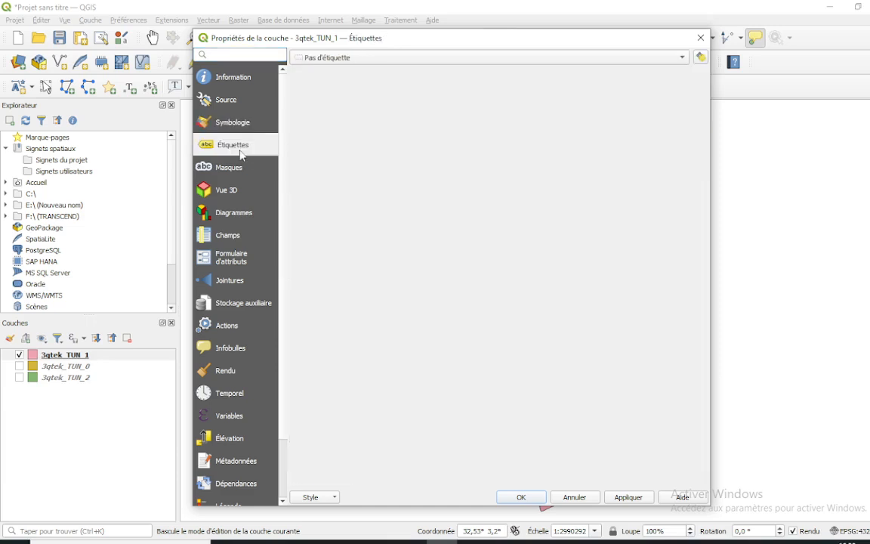
{"action": "left_click", "coordinate": [461, 61]}
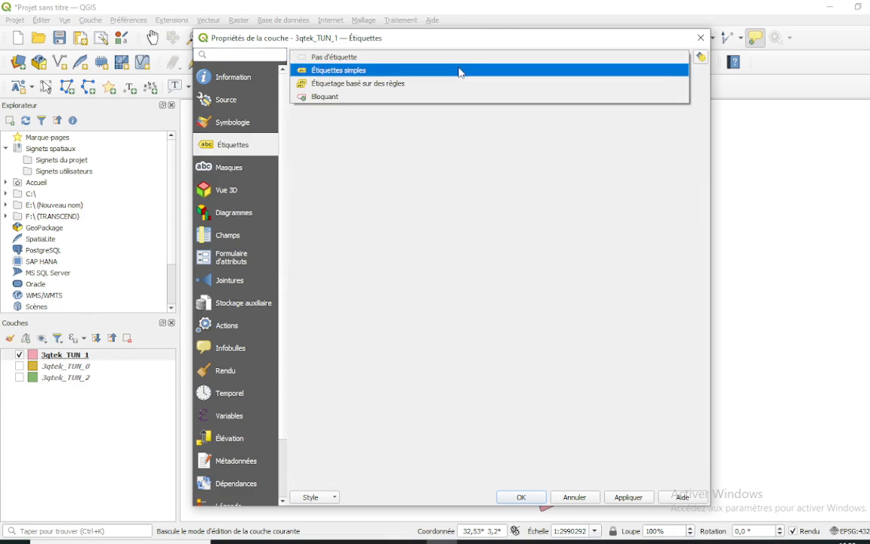
{"action": "left_click", "coordinate": [460, 70]}
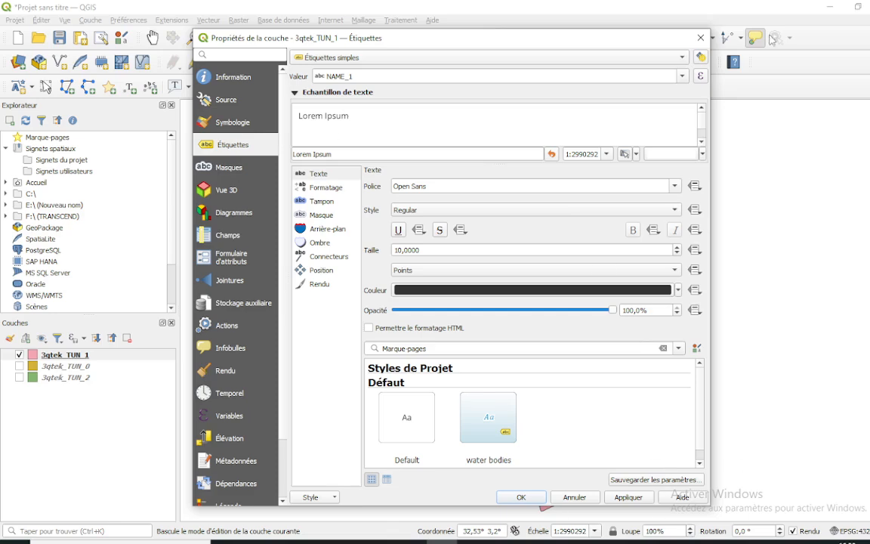
{"action": "left_click", "coordinate": [701, 39]}
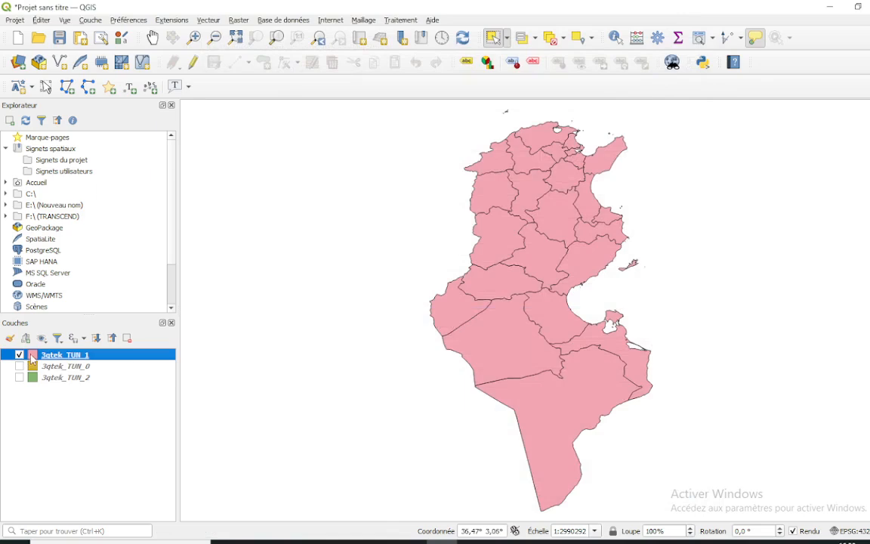
Display the governorate name labels of the 3qtek_TUN_1 layer and inspect them up close on the map
{"action": "right_click", "coordinate": [31, 361]}
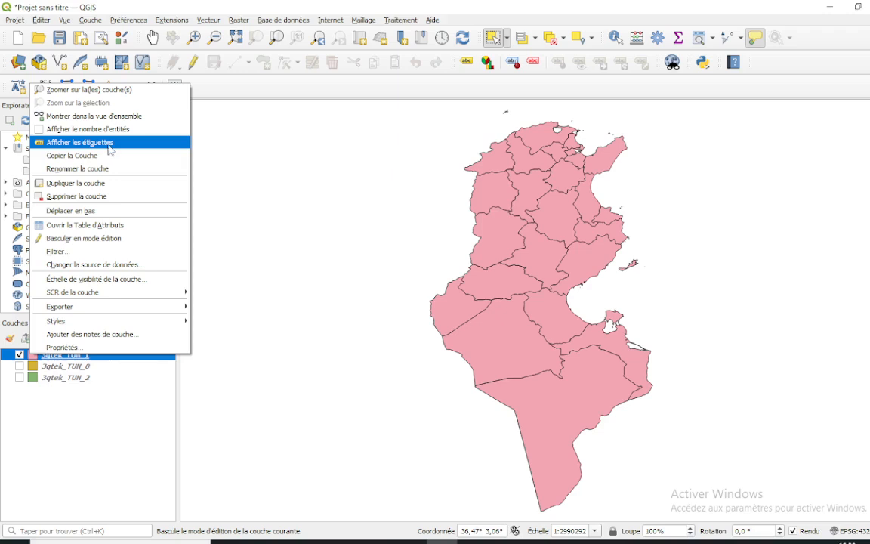
{"action": "left_click", "coordinate": [79, 143]}
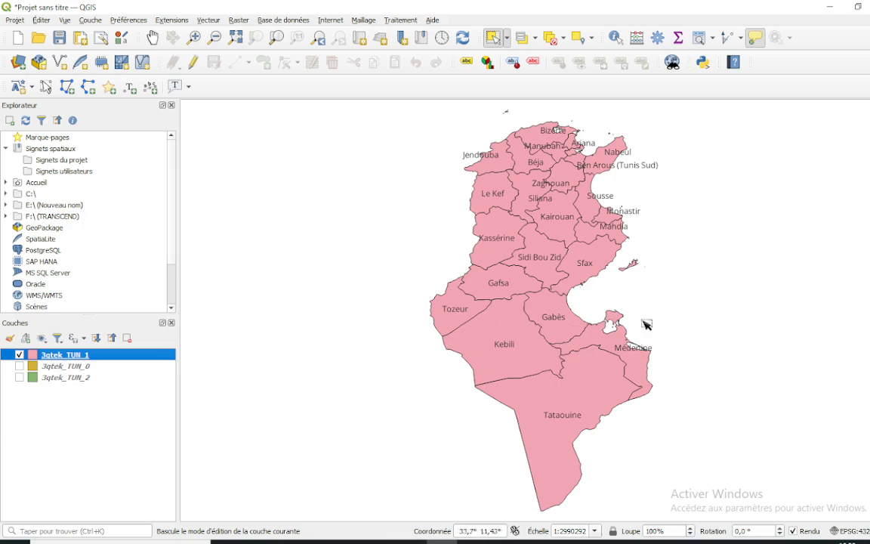
{"action": "scroll", "coordinate": [508, 289], "scroll_direction": "up", "scroll_amount": 1}
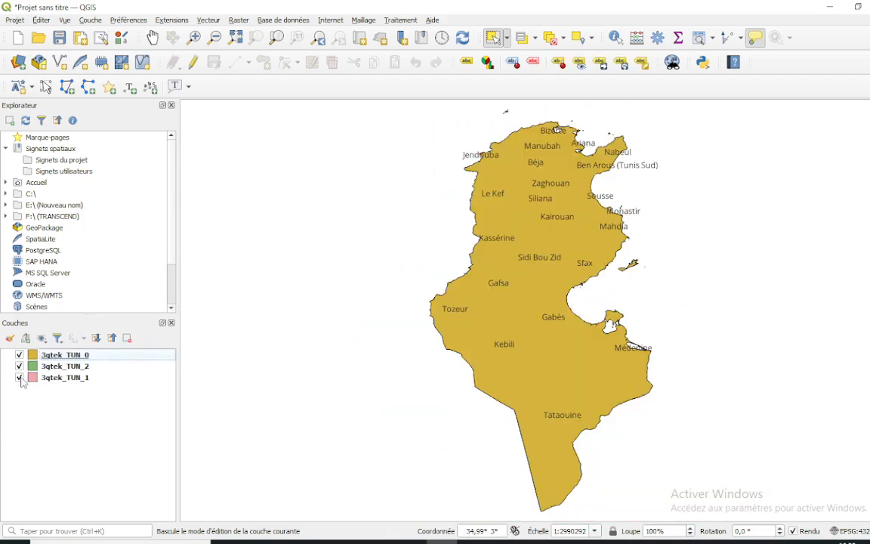
Show the 3qtek_TUN_0 and 3qtek_TUN_2 layers above 3qtek_TUN_1, and hide both again
{"action": "left_click", "coordinate": [18, 365]}
{"action": "left_click", "coordinate": [19, 355]}
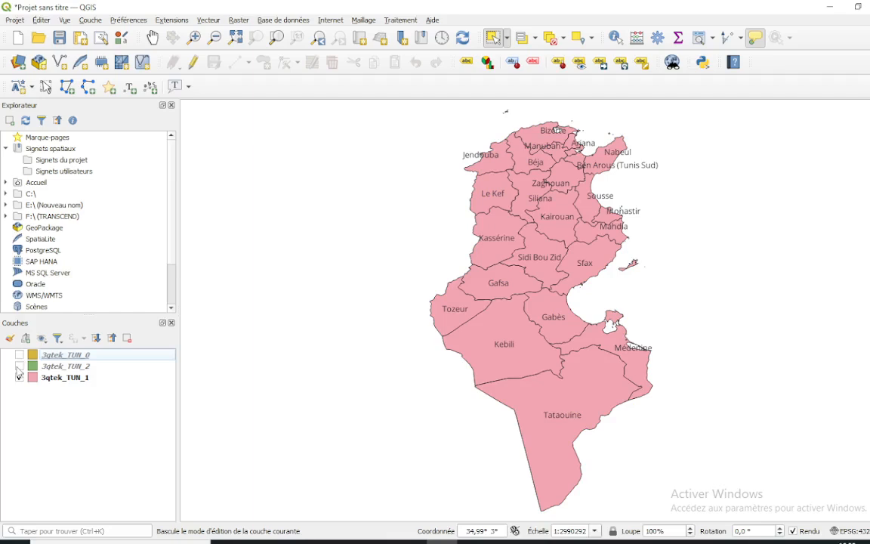